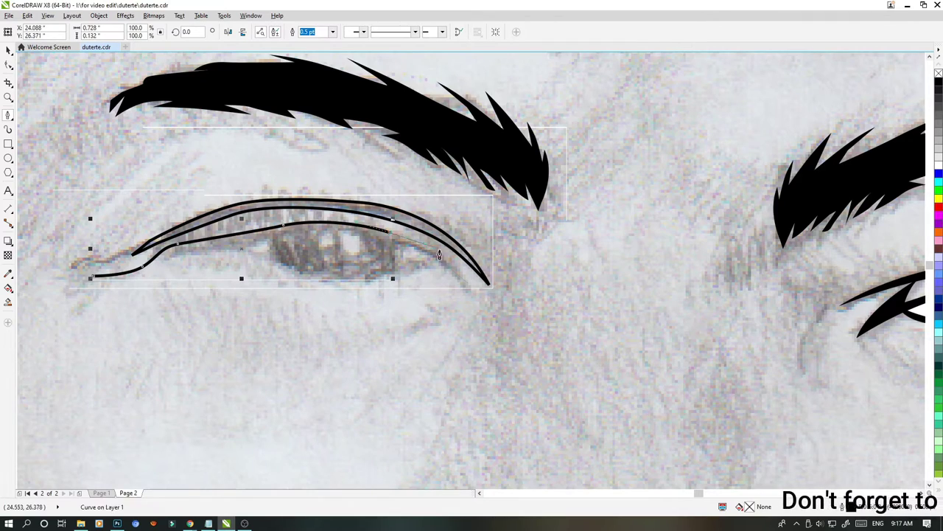
# Close the upper lid line shape of the left eye, fill it black and remove its outline.
pyautogui.moveTo(148, 267); pyautogui.dragTo(139, 272)
pyautogui.click(94, 276)
pyautogui.press('space')
pyautogui.hotkey('ctrl', 'g')
pyautogui.click(938, 81)
pyautogui.rightClick(938, 73)
# Trace a thin curved shape for the lower lid line of the left eye.
pyautogui.scroll(2, 333, 262)
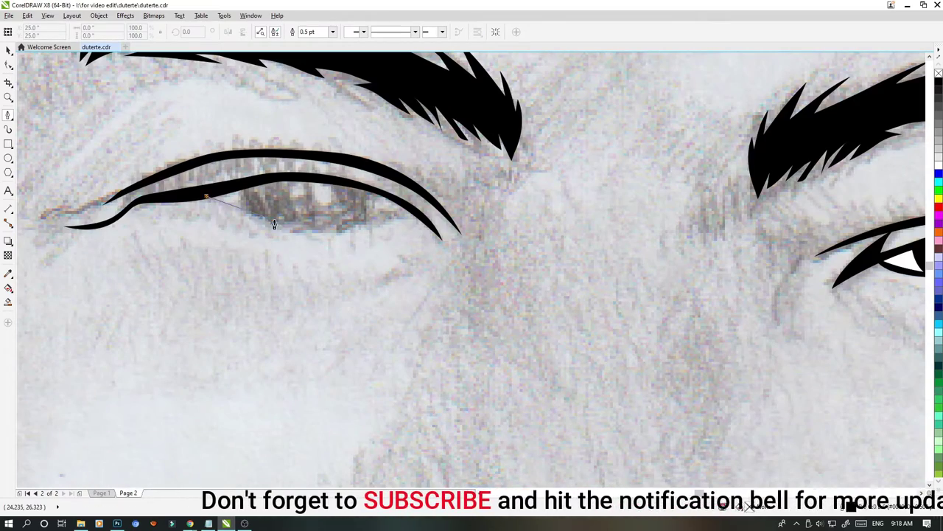
pyautogui.moveTo(277, 222); pyautogui.dragTo(306, 231)
pyautogui.click(388, 215)
pyautogui.click(405, 205)
pyautogui.click(391, 216)
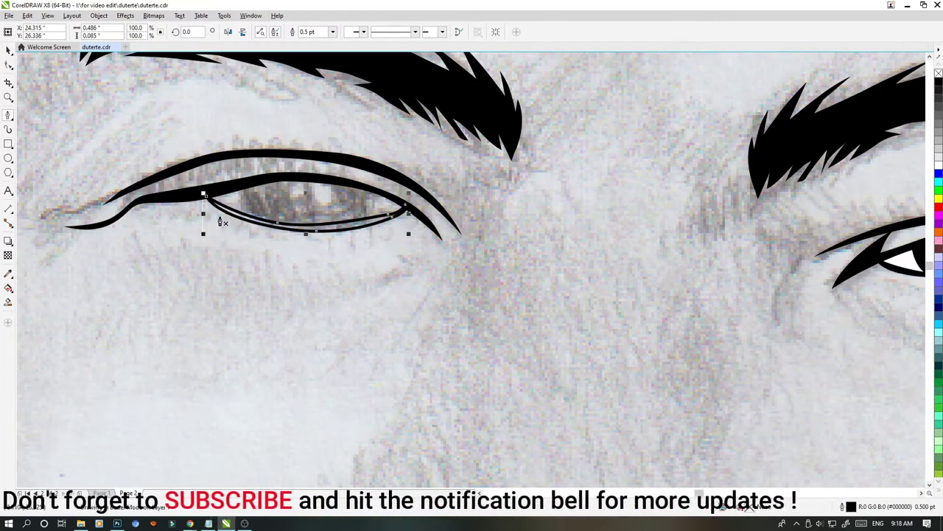
pyautogui.scroll(2, 294, 188)
pyautogui.click(254, 174)
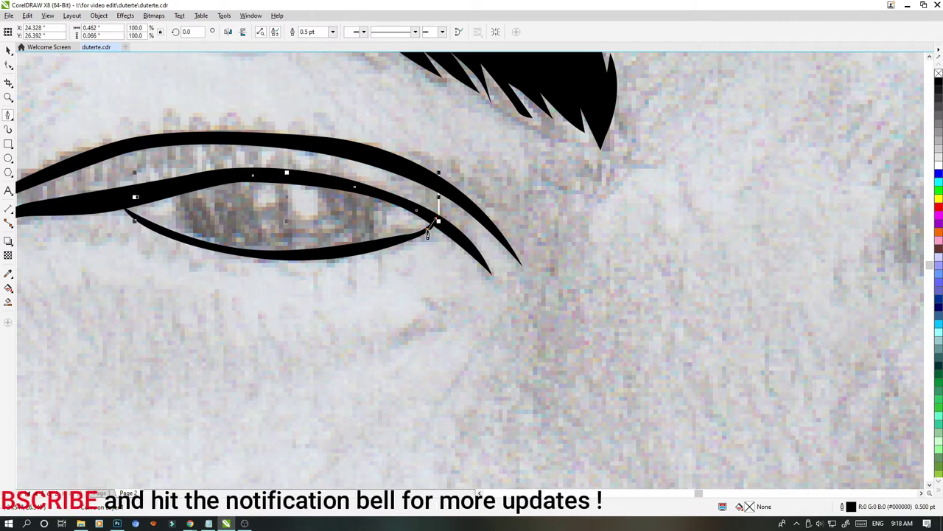
pyautogui.hotkey('ctrl', 'z')
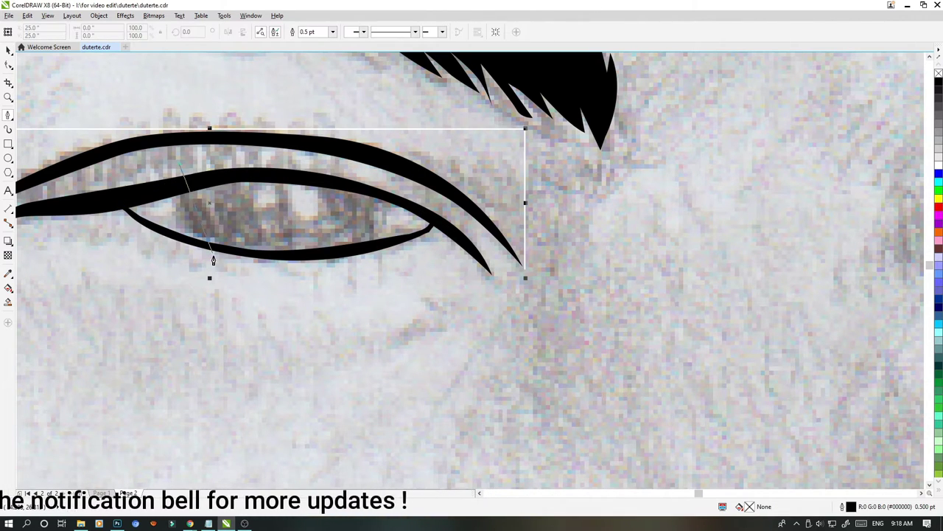
# Close the outline of the left nostril and nose wing, and refine the nodes on its lower-left curve.
pyautogui.moveTo(377, 150); pyautogui.dragTo(350, 100)
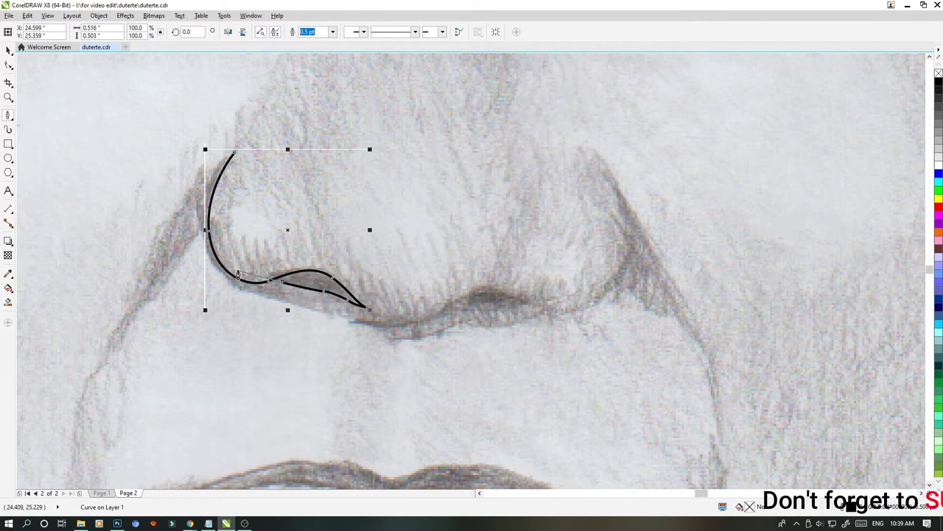
pyautogui.moveTo(234, 154); pyautogui.dragTo(286, 82)
pyautogui.press('space')
pyautogui.press('F10')
pyautogui.moveTo(251, 290); pyautogui.dragTo(216, 272)
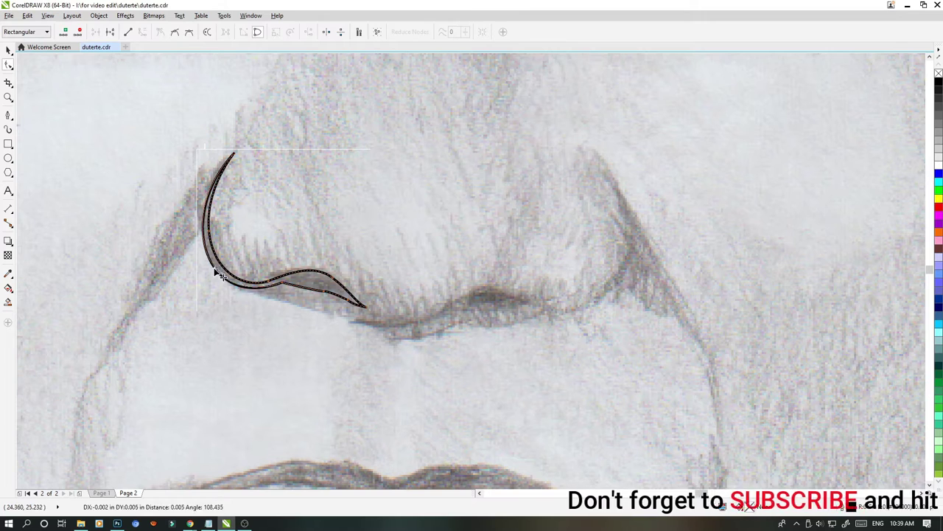
pyautogui.press('Delete')
# Fill the left nostril shape black and remove its outline.
pyautogui.press('space')
pyautogui.click(939, 82)
pyautogui.rightClick(939, 73)
# Trace the lower edge of the right nostril with the Pen tool, from the nose wing around to the nose base.
pyautogui.click(8, 115)
pyautogui.click(597, 151)
pyautogui.moveTo(636, 244); pyautogui.dragTo(629, 293)
pyautogui.moveTo(551, 313); pyautogui.dragTo(515, 317)
pyautogui.click(521, 304)
pyautogui.click(493, 306)
pyautogui.click(452, 304)
pyautogui.moveTo(359, 322); pyautogui.dragTo(314, 315)
# Trace the upper edge of the right nostril back to the nose wing and close the shape.
pyautogui.keyDown('alt'); pyautogui.click(359, 321); pyautogui.keyUp('alt')
pyautogui.moveTo(432, 314); pyautogui.dragTo(452, 303)
pyautogui.moveTo(501, 290); pyautogui.dragTo(555, 306)
pyautogui.moveTo(610, 286); pyautogui.dragTo(637, 208)
pyautogui.click(598, 151)
pyautogui.press('space')
# Draw tapered black smile lines running from both sides of the nose down toward the mouth corners.
pyautogui.scroll(-7, 388, 308)
pyautogui.scroll(4, 418, 304)
pyautogui.press('space')
pyautogui.scroll(4, 374, 293)
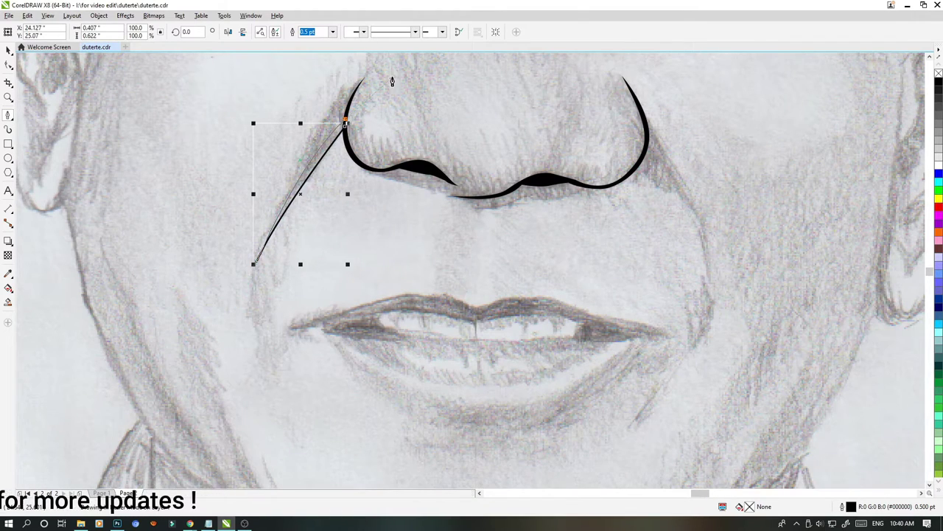
pyautogui.scroll(2, 410, 84)
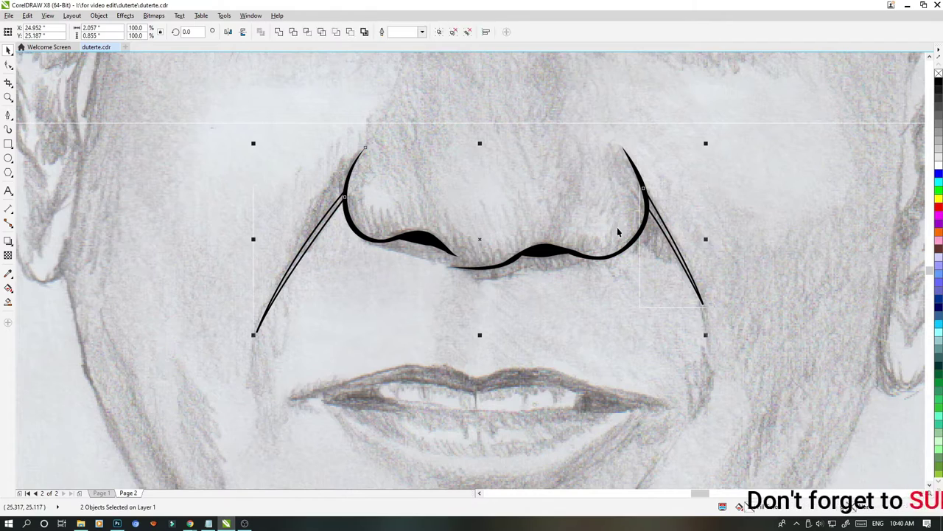
pyautogui.click(769, 265)
# Trace the top edge of the upper lip from the left to the right corner, redrawing the last segment.
pyautogui.scroll(-2, 759, 273)
pyautogui.scroll(2, 679, 369)
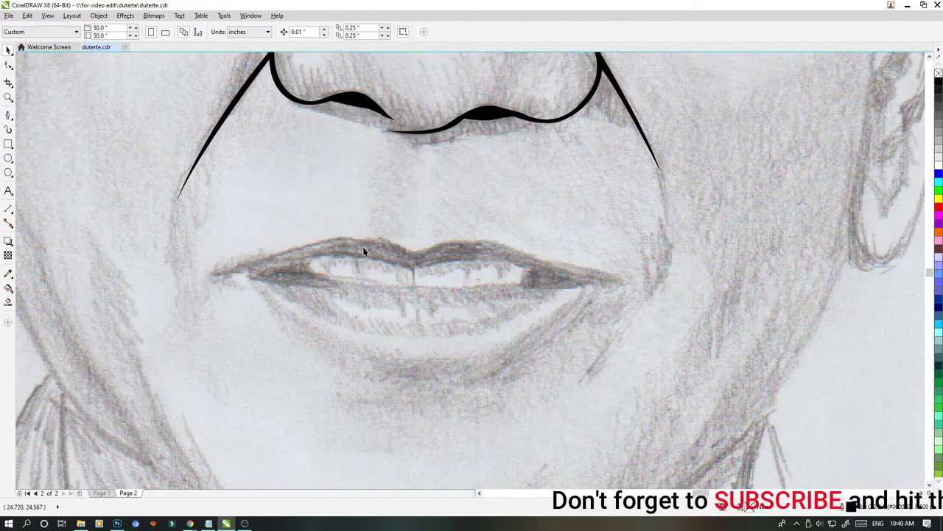
pyautogui.press('space')
pyautogui.click(214, 273)
pyautogui.click(302, 246)
pyautogui.moveTo(415, 251); pyautogui.dragTo(453, 278)
pyautogui.keyDown('alt'); pyautogui.click(414, 252); pyautogui.keyUp('alt')
pyautogui.moveTo(510, 246); pyautogui.dragTo(541, 260)
pyautogui.click(624, 279)
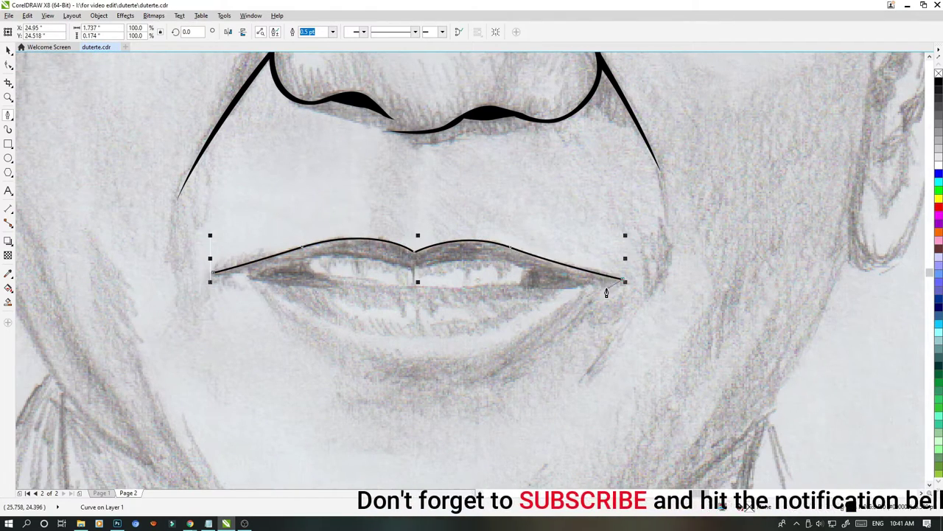
pyautogui.hotkey('ctrl', 'z')
pyautogui.moveTo(609, 275); pyautogui.dragTo(624, 278)
pyautogui.click(624, 284)
# Trace the underside of the upper lip back to the left corner, close the shape and fill it black.
pyautogui.moveTo(586, 283); pyautogui.dragTo(562, 281)
pyautogui.click(505, 260)
pyautogui.moveTo(414, 268); pyautogui.dragTo(377, 278)
pyautogui.keyDown('alt'); pyautogui.click(414, 267); pyautogui.keyUp('alt')
pyautogui.moveTo(339, 254); pyautogui.dragTo(306, 256)
pyautogui.moveTo(213, 272); pyautogui.dragTo(222, 290)
pyautogui.click(939, 82)
pyautogui.scroll(-2, 514, 251)
pyautogui.press('space')
pyautogui.click(419, 233)
# Trace the face outline around the jaw and up along the inner edge of the right ear.
pyautogui.scroll(2, 418, 233)
pyautogui.scroll(-2, 418, 233)
pyautogui.scroll(3, 161, 190)
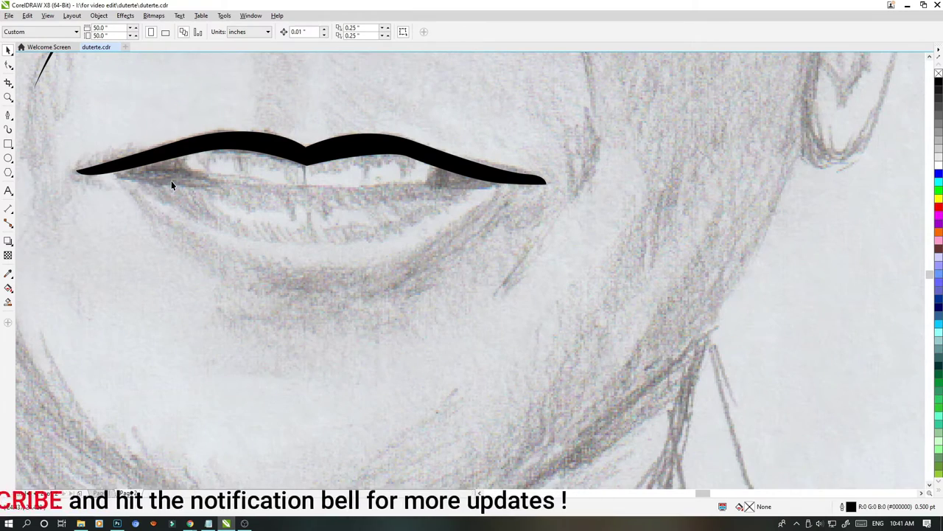
pyautogui.press('space')
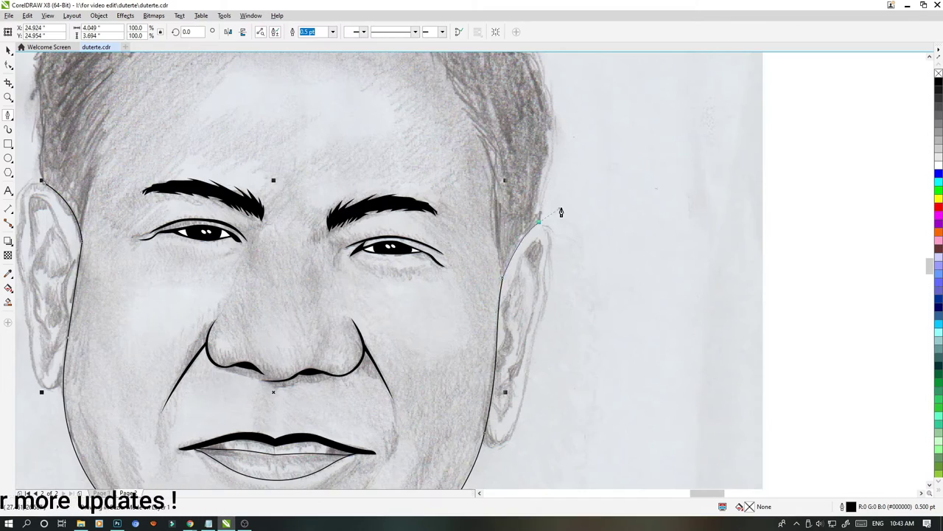
pyautogui.moveTo(561, 209); pyautogui.dragTo(560, 208)
pyautogui.keyDown('alt'); pyautogui.click(539, 222); pyautogui.keyUp('alt')
# Trace the head outline over the top of the hair and adjust its nodes on the left side.
pyautogui.scroll(-1, 551, 211)
pyautogui.scroll(1, 549, 160)
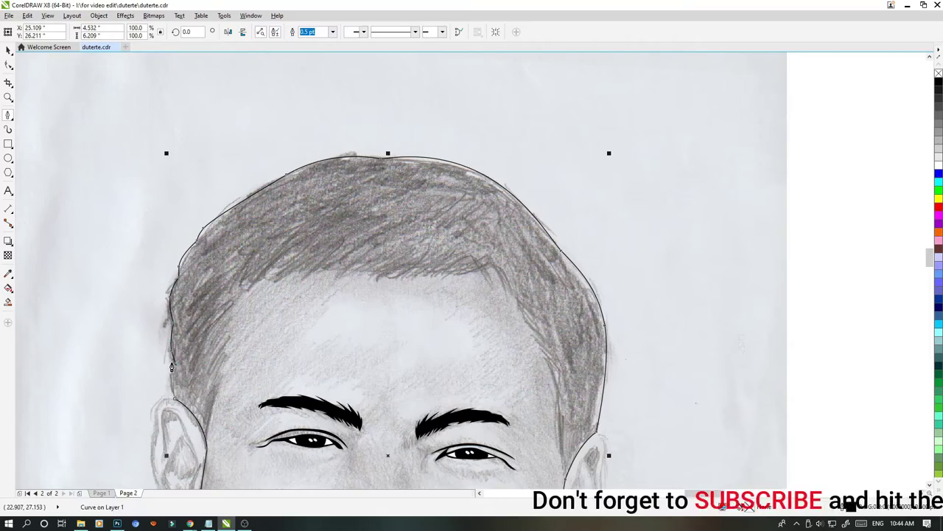
pyautogui.scroll(-1, 246, 342)
pyautogui.scroll(1, 177, 379)
pyautogui.press('F10')
pyautogui.doubleClick(263, 300)
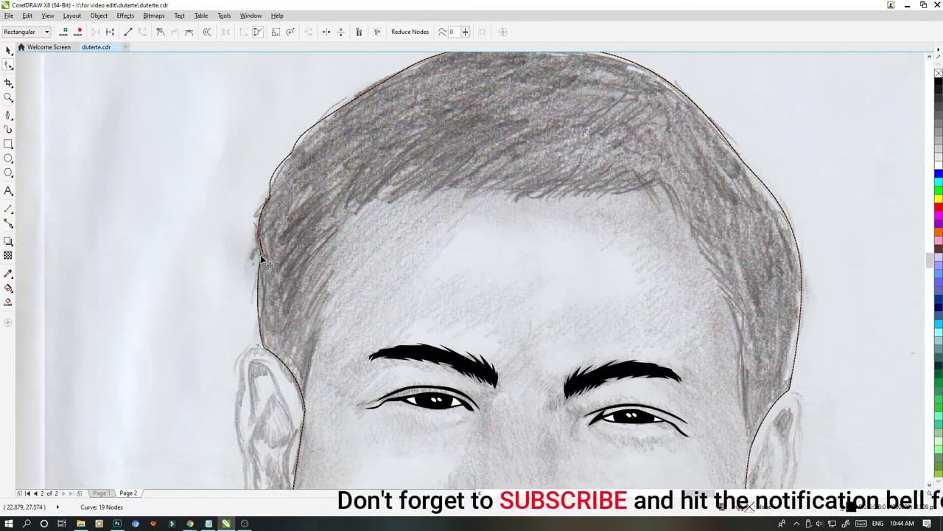
# Trace the front hairline across the forehead from right to left with small jagged hair spikes.
pyautogui.press('F4')
pyautogui.click(649, 317)
pyautogui.moveTo(221, 158); pyautogui.dragTo(663, 354)
pyautogui.moveTo(173, 78); pyautogui.dragTo(640, 309)
pyautogui.click(461, 158)
pyautogui.click(389, 161)
pyautogui.moveTo(193, 103); pyautogui.dragTo(500, 274)
pyautogui.moveTo(740, 175)
pyautogui.mouseDown()
pyautogui.moveTo(432, 181)
pyautogui.moveTo(226, 196)
pyautogui.moveTo(157, 213)
pyautogui.mouseUp()
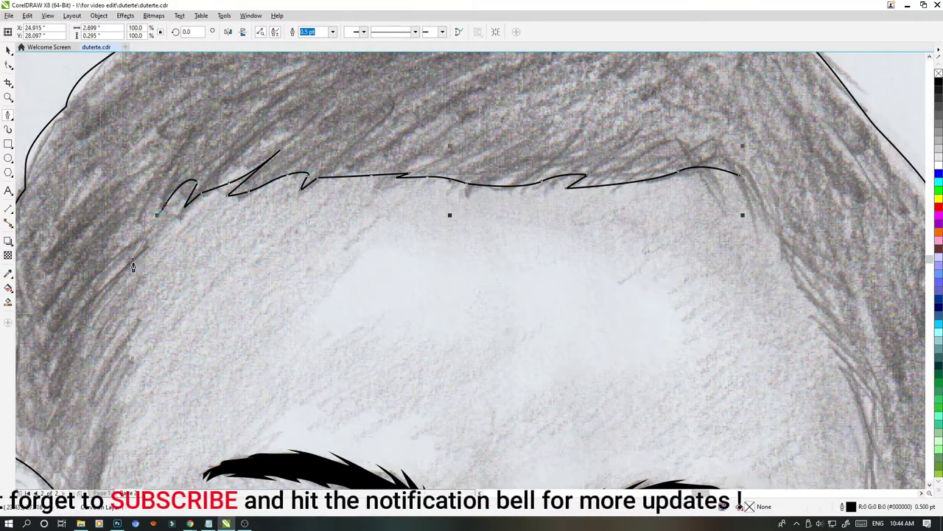
# Continue the hairline down the left temple with a zigzag of short hair spikes.
pyautogui.scroll(-2, 133, 267)
pyautogui.scroll(1, 407, 321)
pyautogui.click(385, 160)
pyautogui.click(402, 152)
pyautogui.click(383, 184)
pyautogui.click(400, 171)
pyautogui.click(381, 216)
pyautogui.click(400, 193)
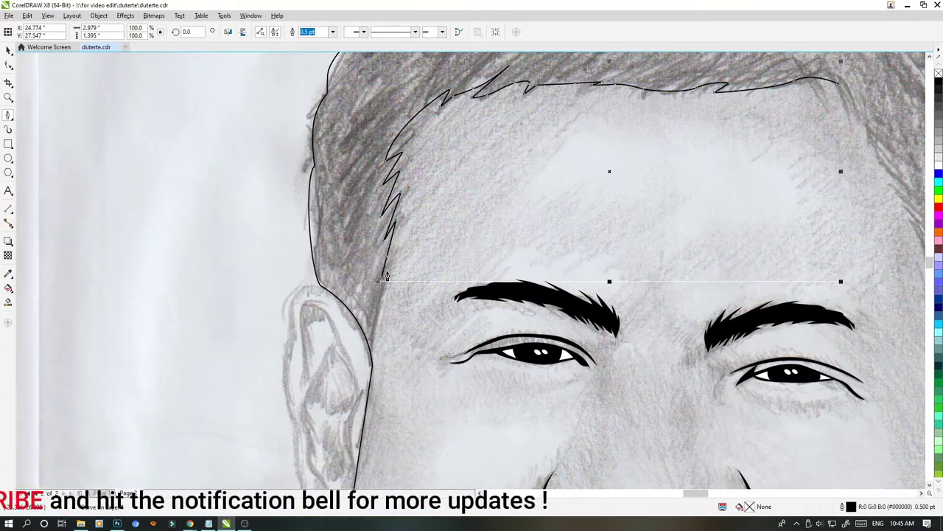
# Continue the spiky hairline up the right temple toward the forehead.
pyautogui.scroll(-3, 386, 276)
pyautogui.scroll(3, 422, 271)
pyautogui.scroll(2, 387, 143)
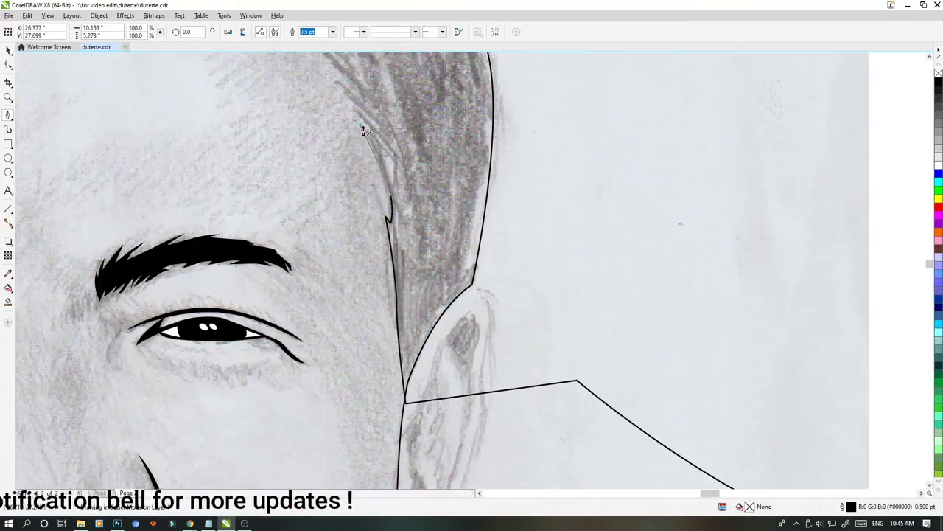
pyautogui.click(350, 90)
pyautogui.click(371, 100)
pyautogui.scroll(-2, 368, 103)
pyautogui.scroll(2, 349, 167)
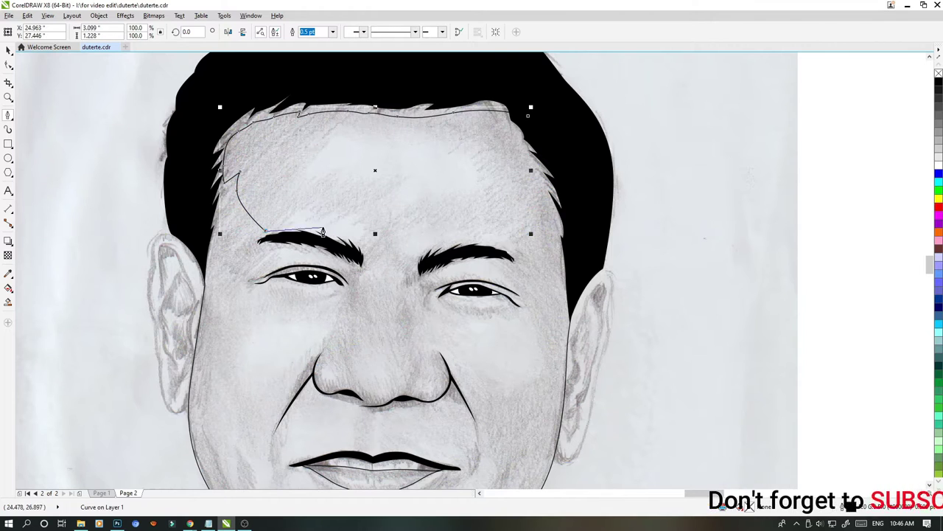
# Trace the face shadow outline around the left eyebrow, with a jagged edge beyond its outer tip.
pyautogui.scroll(1, 359, 275)
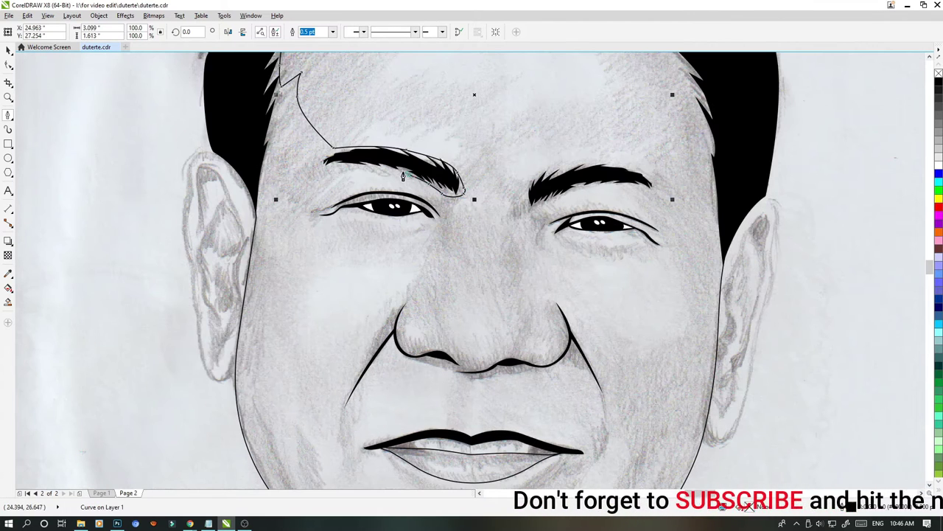
pyautogui.moveTo(350, 167); pyautogui.dragTo(295, 175)
pyautogui.scroll(3, 295, 175)
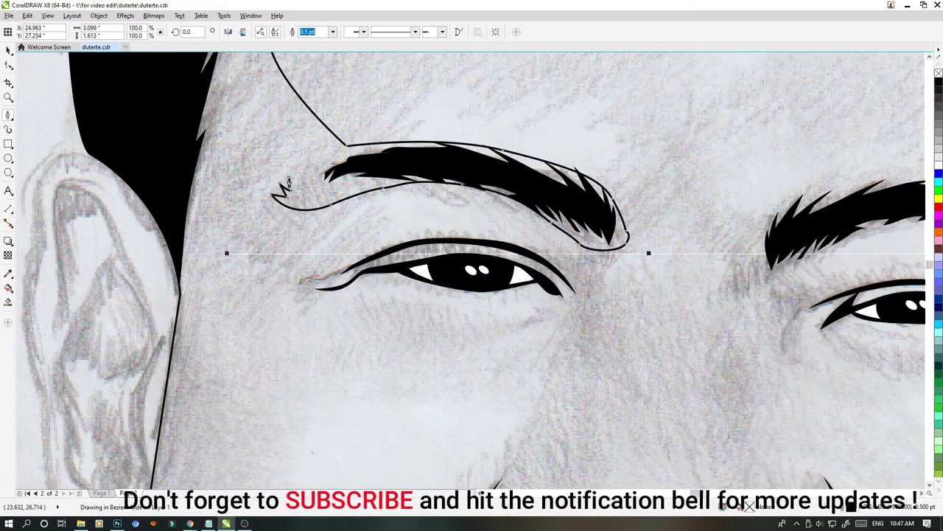
# Continue the face shadow outline down the left cheek and along the jaw past the chin.
pyautogui.scroll(-3, 326, 173)
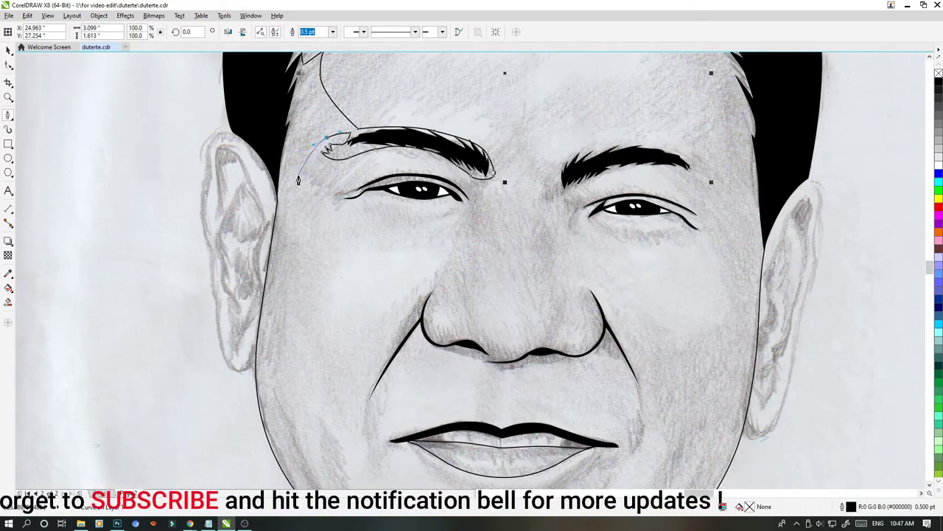
pyautogui.scroll(-2, 280, 78)
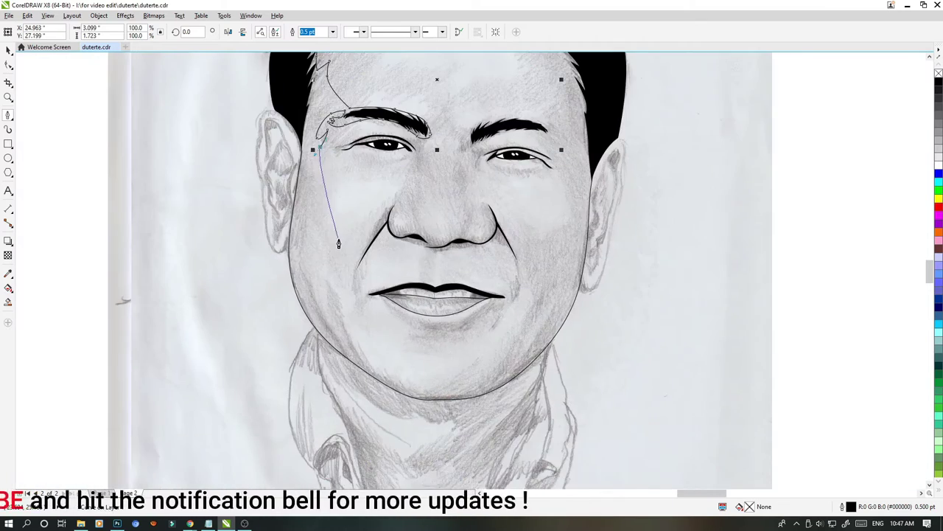
pyautogui.scroll(3, 282, 124)
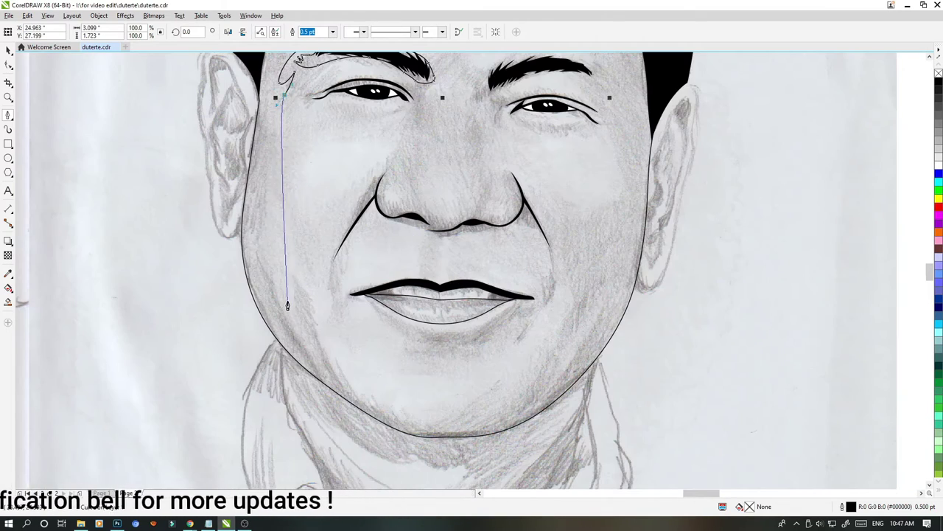
pyautogui.scroll(-2, 312, 319)
pyautogui.scroll(1, 588, 435)
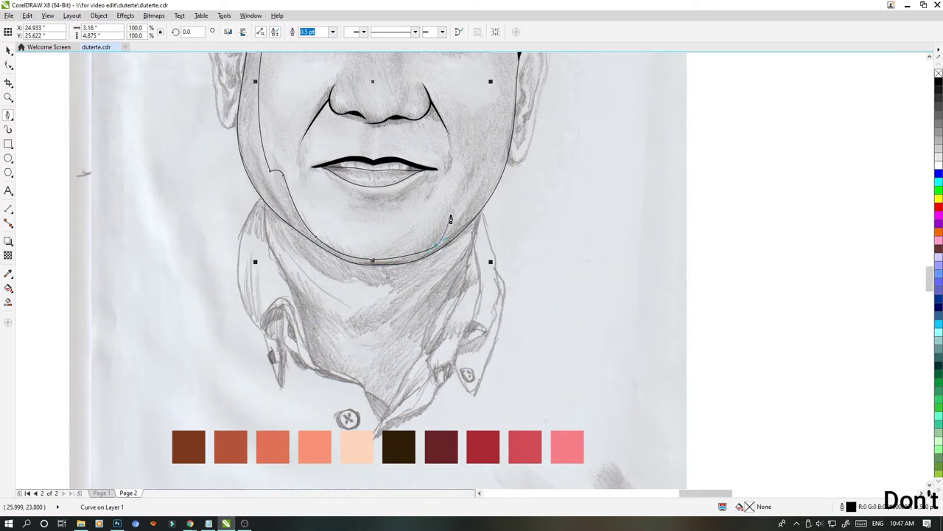
# Continue the face shadow outline up the right side of the jaw, with a pointed notch at the lower cheek.
pyautogui.scroll(-1, 434, 218)
pyautogui.scroll(1, 327, 285)
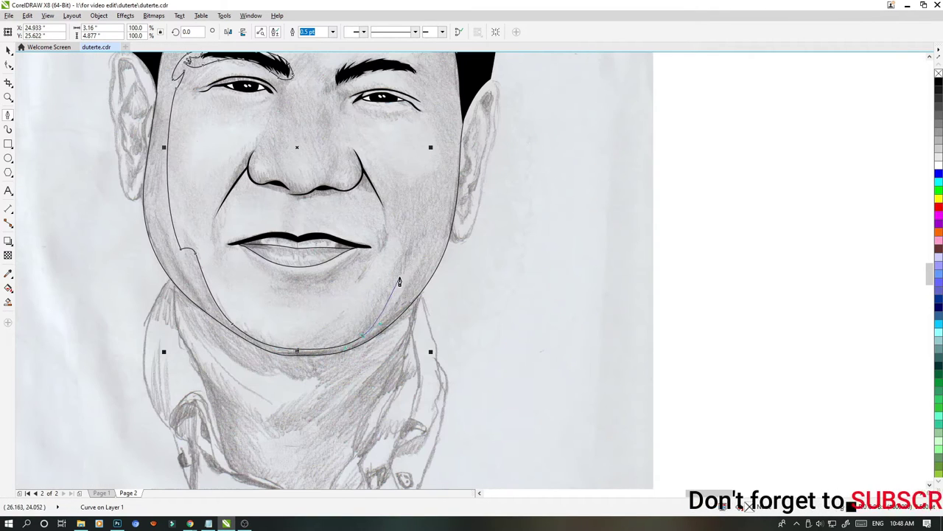
pyautogui.moveTo(422, 245); pyautogui.dragTo(424, 239)
pyautogui.click(431, 224)
pyautogui.click(416, 210)
# Continue the face shadow outline up the right cheek toward the outer corner of the right eye.
pyautogui.scroll(-2, 425, 195)
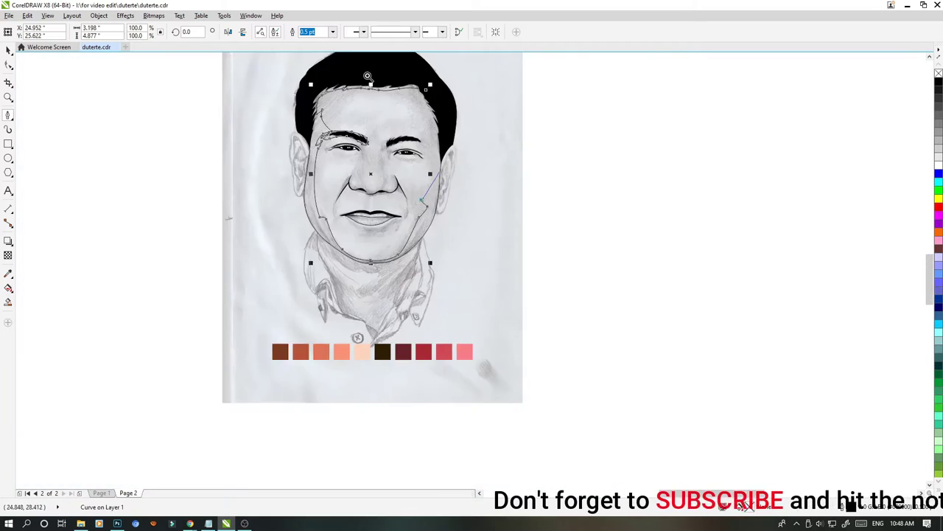
pyautogui.scroll(2, 434, 89)
pyautogui.moveTo(430, 322); pyautogui.dragTo(430, 305)
pyautogui.click(414, 286)
# Trace the face shadow outline around the creases at the outer corner of the right eye.
pyautogui.press('F2')
pyautogui.moveTo(221, 194); pyautogui.dragTo(575, 367)
pyautogui.moveTo(478, 292)
pyautogui.mouseDown()
pyautogui.moveTo(468, 284)
pyautogui.moveTo(517, 286)
pyautogui.moveTo(493, 284)
pyautogui.mouseUp()
pyautogui.click(516, 285)
pyautogui.click(474, 285)
pyautogui.click(457, 271)
pyautogui.click(423, 256)
pyautogui.moveTo(443, 264); pyautogui.dragTo(470, 263)
pyautogui.click(484, 270)
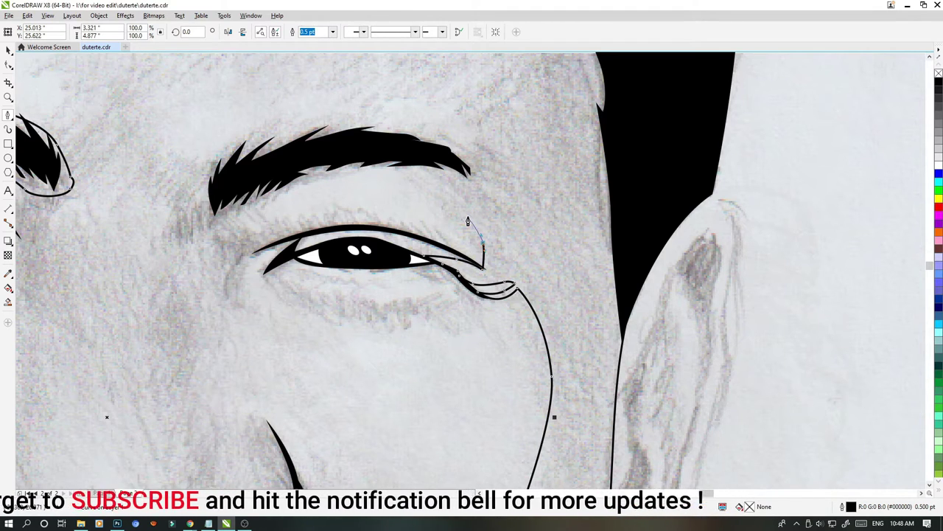
# Trace the face shadow outline around the right eyebrow and up the right temple toward the hairline.
pyautogui.click(459, 195)
pyautogui.moveTo(318, 172); pyautogui.dragTo(231, 183)
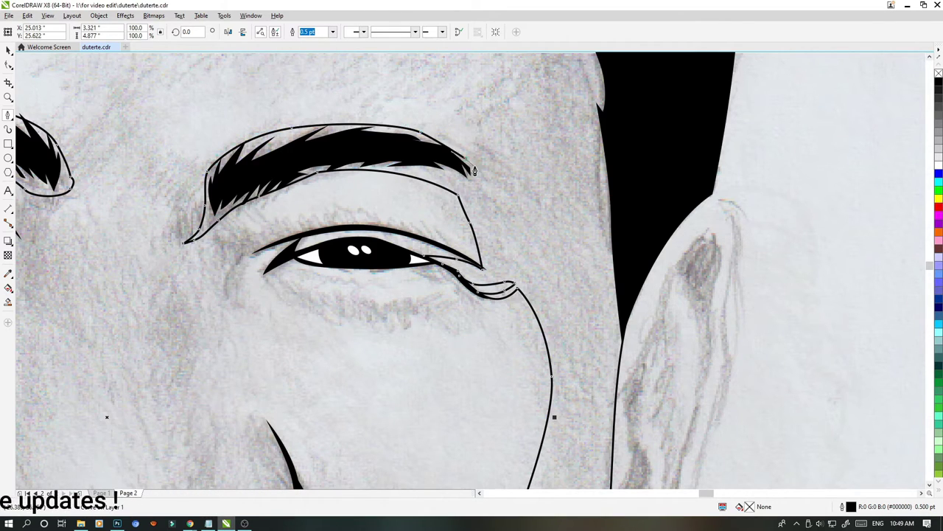
pyautogui.scroll(-2, 475, 171)
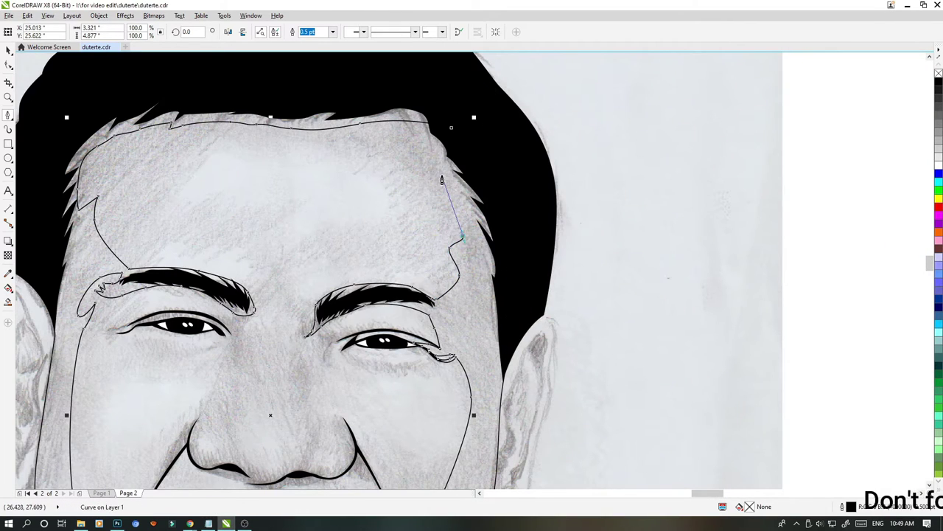
pyautogui.press('F10')
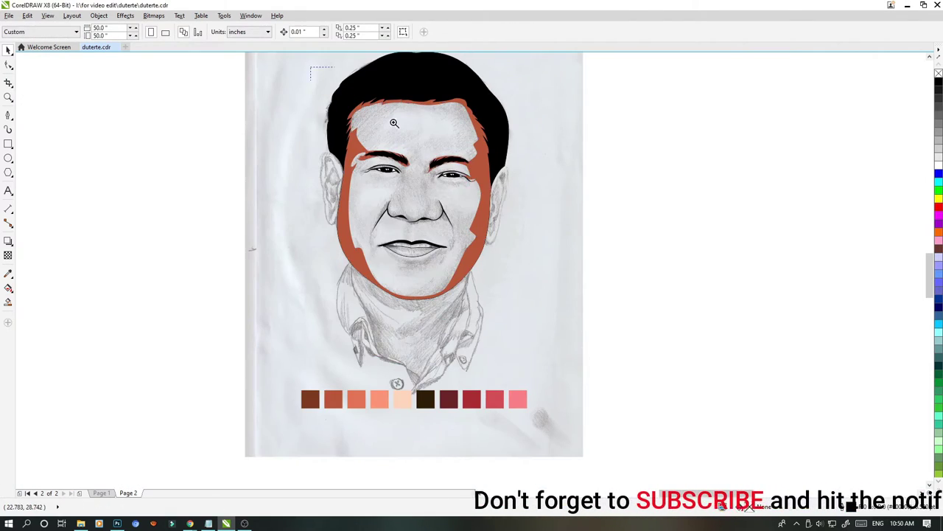
# Trace a second, deeper shadow shape along the jaw from the right side under the chin to the left.
pyautogui.moveTo(394, 123); pyautogui.dragTo(632, 322)
pyautogui.click(8, 115)
pyautogui.press('F2')
pyautogui.moveTo(185, 130); pyautogui.dragTo(634, 453)
pyautogui.scroll(-2, 442, 178)
pyautogui.press('F2')
pyautogui.moveTo(313, 164); pyautogui.dragTo(575, 352)
pyautogui.click(547, 265)
pyautogui.moveTo(505, 327); pyautogui.dragTo(493, 350)
pyautogui.moveTo(429, 402); pyautogui.dragTo(335, 389)
pyautogui.click(293, 353)
pyautogui.click(250, 259)
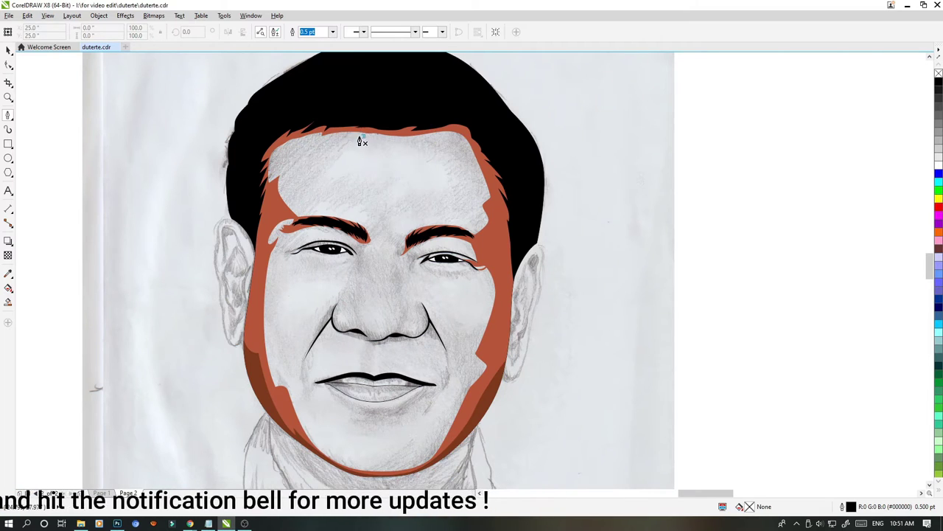
# Start another shadow outline at the hairline, running down around the left eye and onto the left cheek.
pyautogui.click(361, 137)
pyautogui.click(309, 138)
pyautogui.scroll(2, 309, 223)
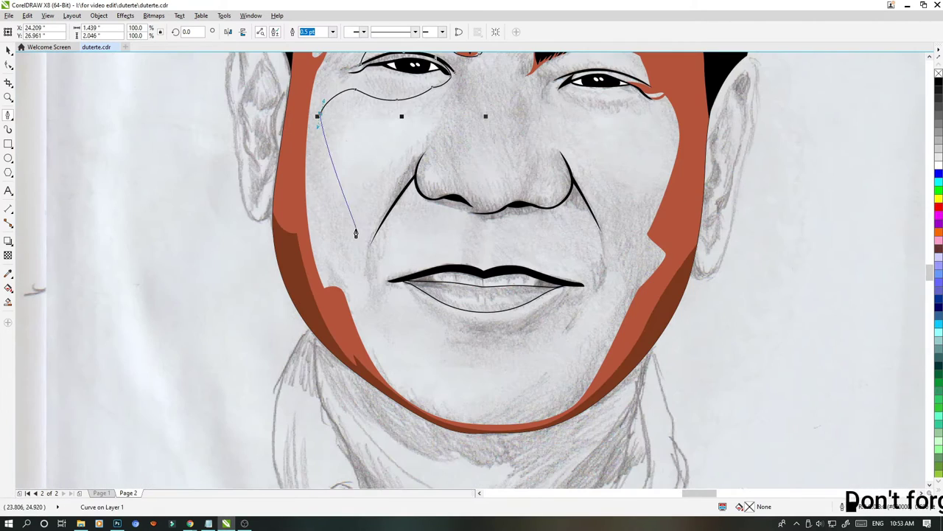
pyautogui.moveTo(541, 359); pyautogui.dragTo(474, 275)
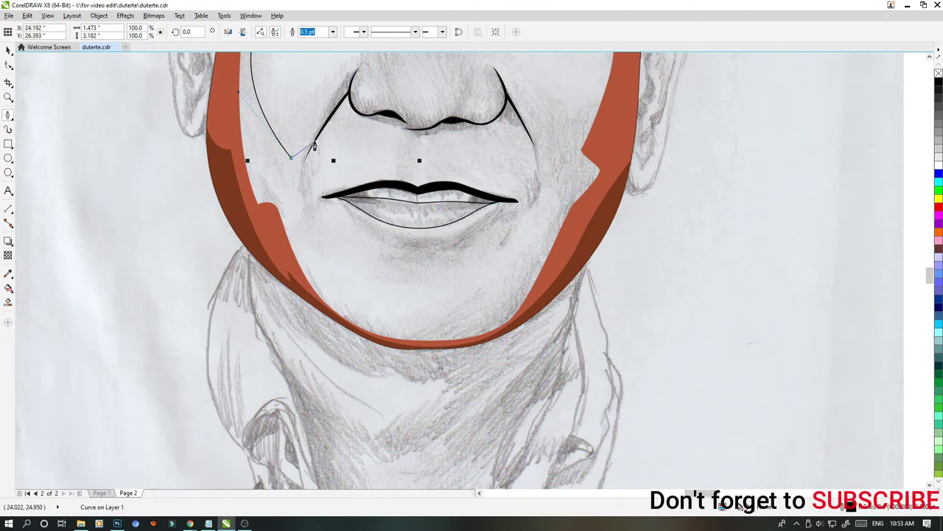
# Redraw the last shadow outline segment at the lower left cheek and continue it up along the left nose crease.
pyautogui.press('F3')
pyautogui.press('F2')
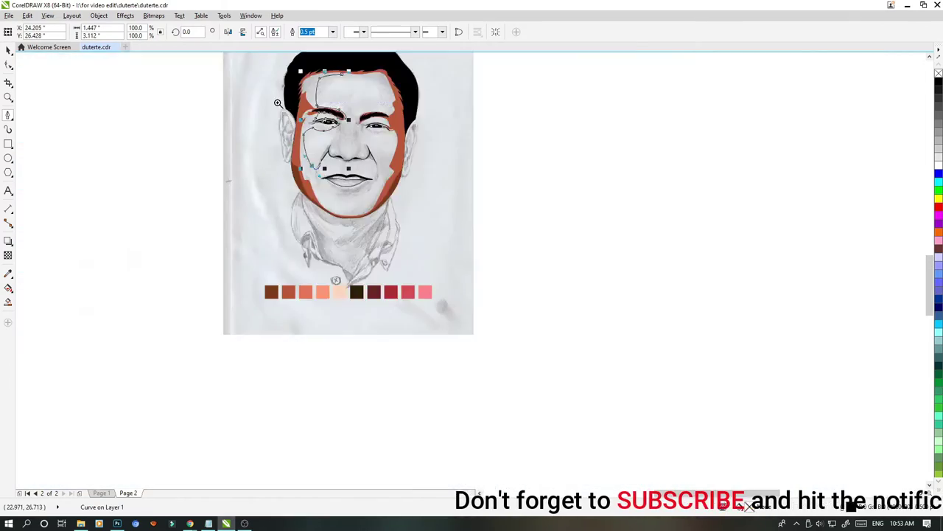
pyautogui.moveTo(275, 104); pyautogui.dragTo(514, 276)
pyautogui.hotkey('ctrl', 'z')
pyautogui.moveTo(255, 215); pyautogui.dragTo(277, 239)
pyautogui.keyDown('alt'); pyautogui.click(256, 215); pyautogui.keyUp('alt')
pyautogui.scroll(2, 194, 163)
pyautogui.moveTo(354, 266); pyautogui.dragTo(361, 258)
pyautogui.moveTo(378, 214); pyautogui.dragTo(382, 210)
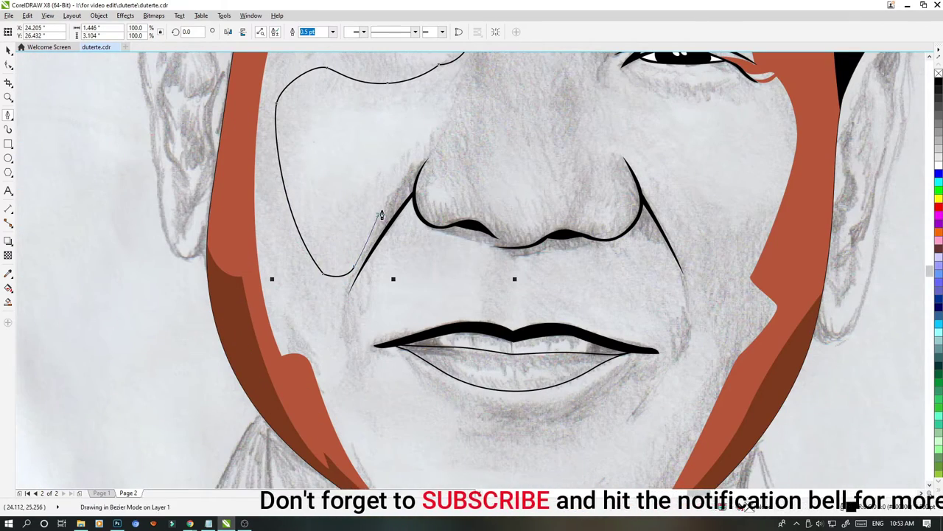
# Trace the shadow outline around the left smile line and the left mouth corner, then down toward the chin.
pyautogui.scroll(-1, 369, 231)
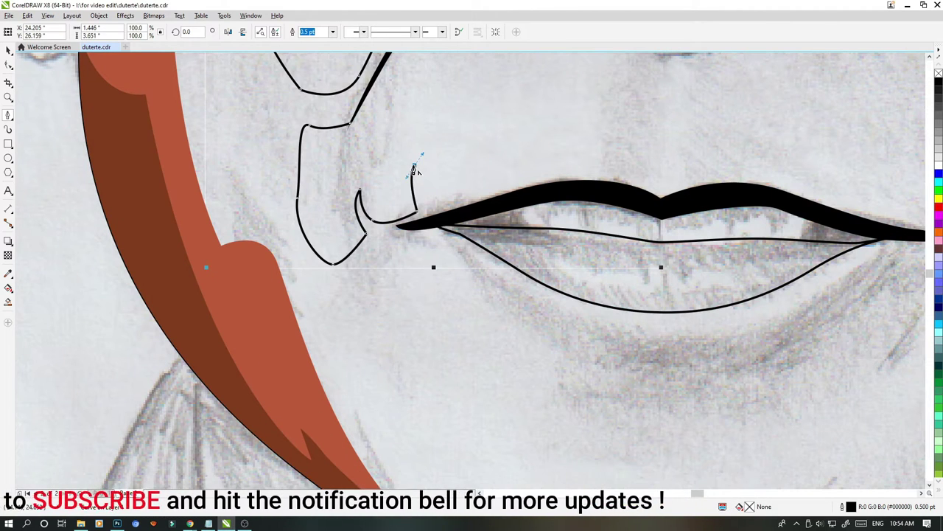
pyautogui.click(418, 184)
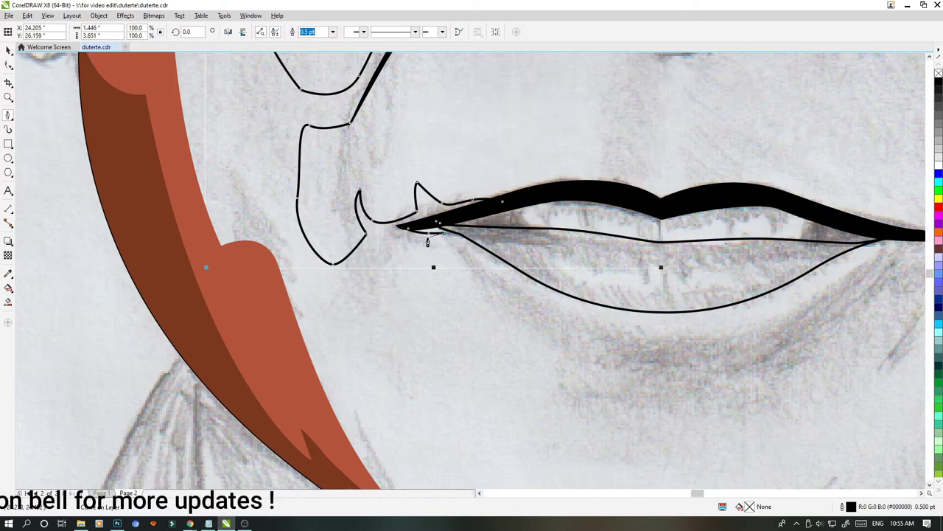
pyautogui.scroll(-3, 427, 242)
pyautogui.click(330, 135)
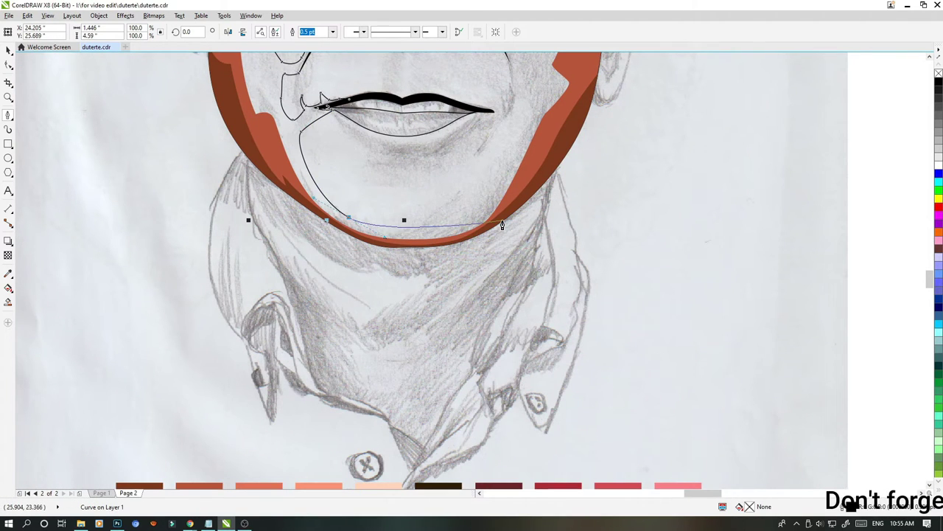
# Trace the shadow outline across the chin and up the right jaw to the outer right cheek.
pyautogui.scroll(-3, 501, 225)
pyautogui.scroll(3, 502, 225)
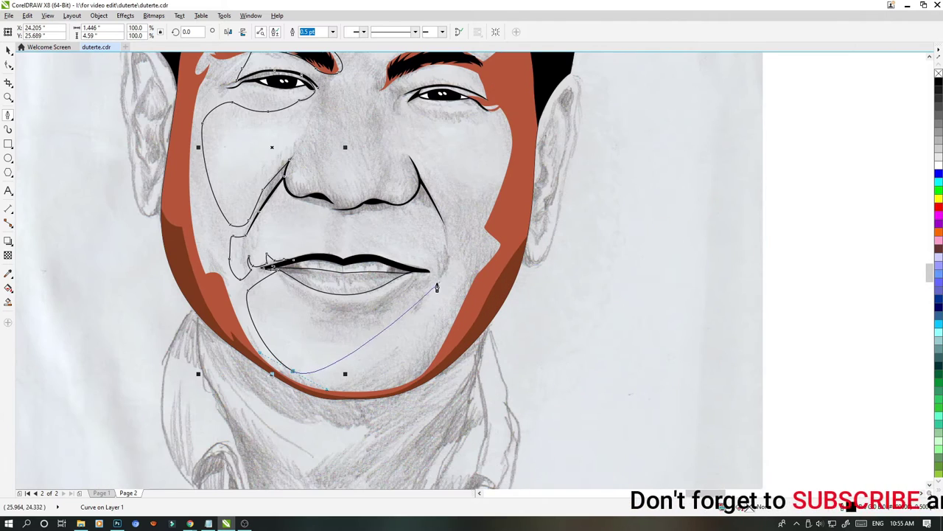
pyautogui.click(467, 263)
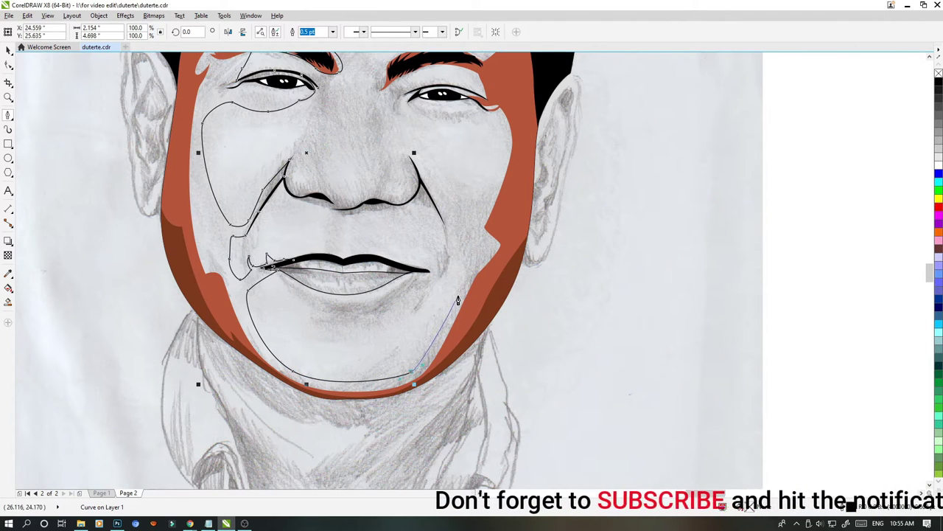
pyautogui.scroll(-1, 383, 200)
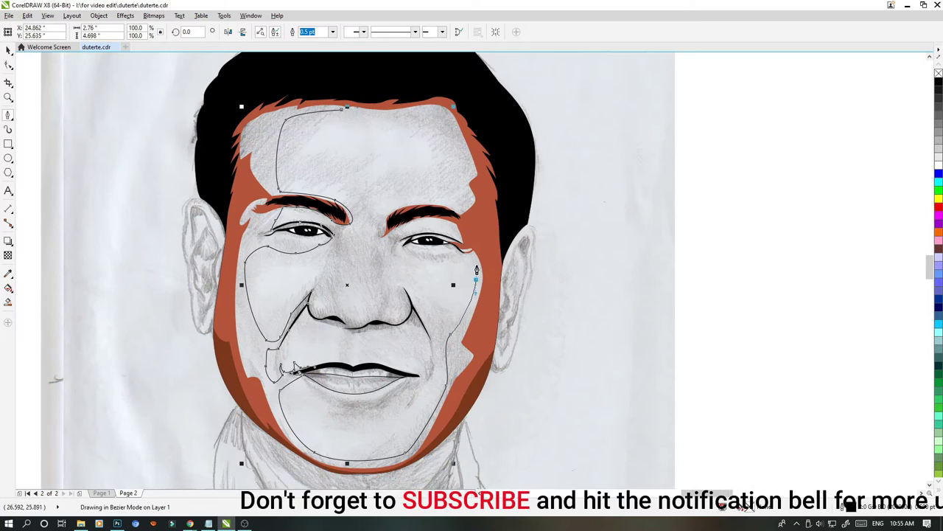
# Trace the shadow outline around the right cheek top, the right eye and eyelid, up to the right eyebrow.
pyautogui.scroll(2, 382, 200)
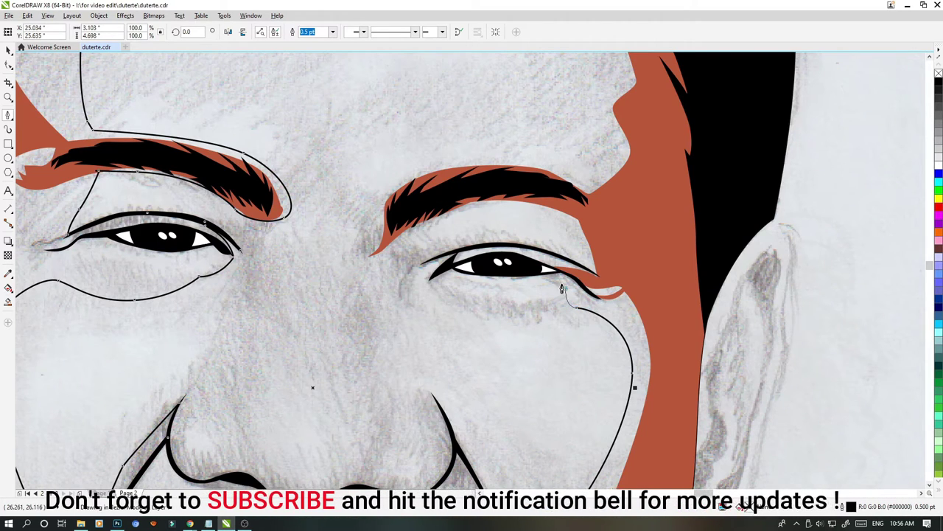
pyautogui.click(446, 272)
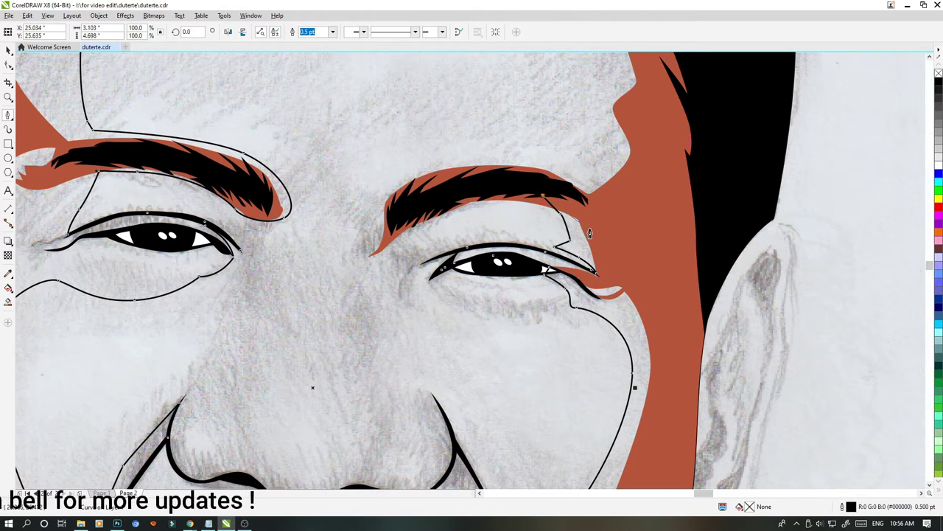
pyautogui.scroll(-2, 563, 165)
pyautogui.scroll(2, 392, 68)
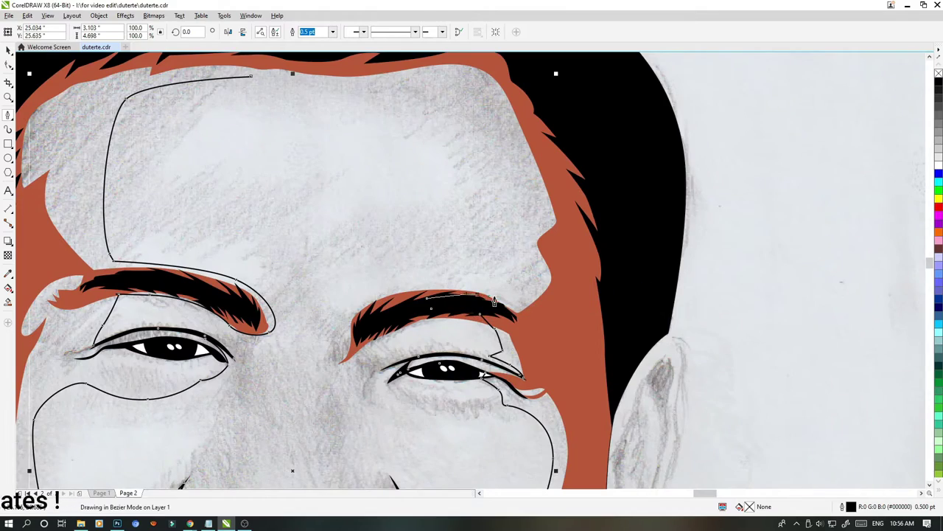
# Trace the shadow outline from the right eyebrow up the right side of the forehead and complete the shape at the hairline.
pyautogui.moveTo(510, 216); pyautogui.dragTo(510, 196)
pyautogui.scroll(-1, 512, 196)
pyautogui.scroll(1, 613, 158)
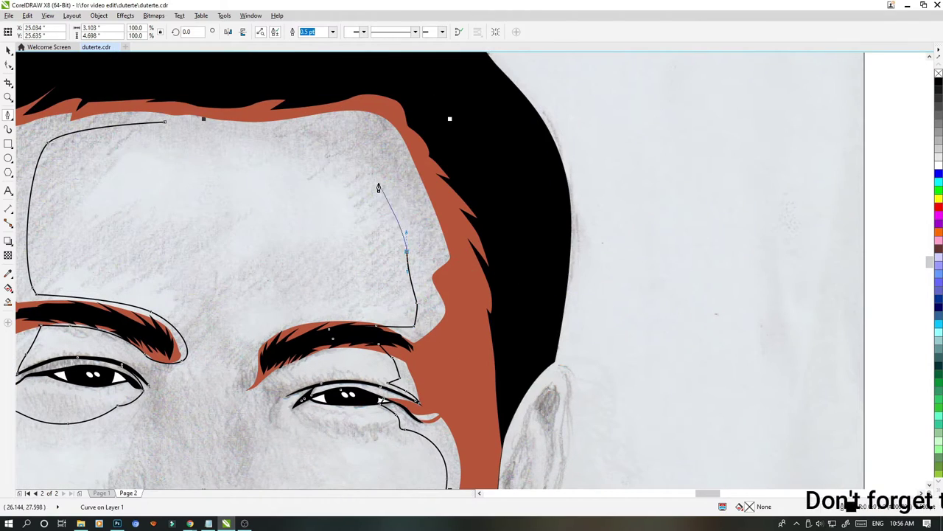
pyautogui.scroll(-2, 646, 282)
pyautogui.scroll(5, 647, 283)
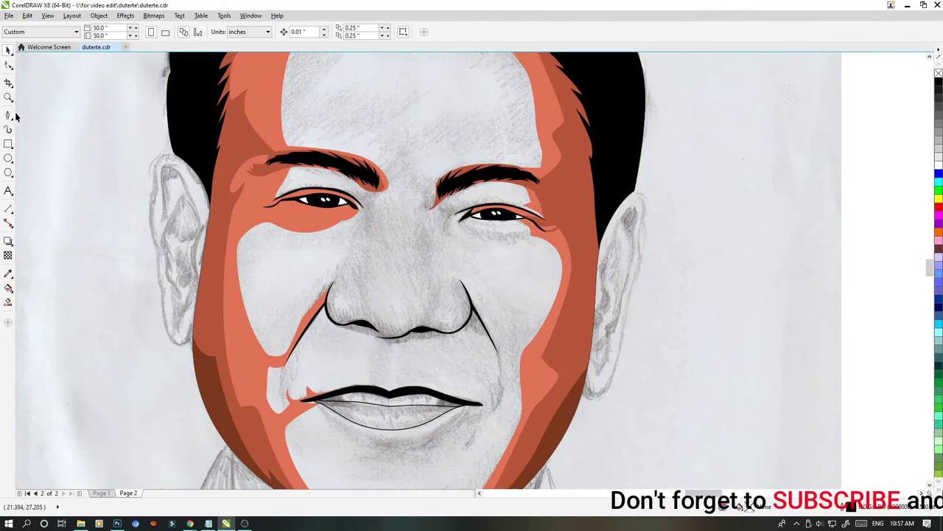
# Trace a small closed highlight shape on the bag under the left eye, inside the shadow.
pyautogui.click(487, 276)
pyautogui.moveTo(452, 273); pyautogui.dragTo(409, 267)
pyautogui.moveTo(388, 278); pyautogui.dragTo(473, 300)
pyautogui.click(491, 288)
pyautogui.scroll(-4, 491, 286)
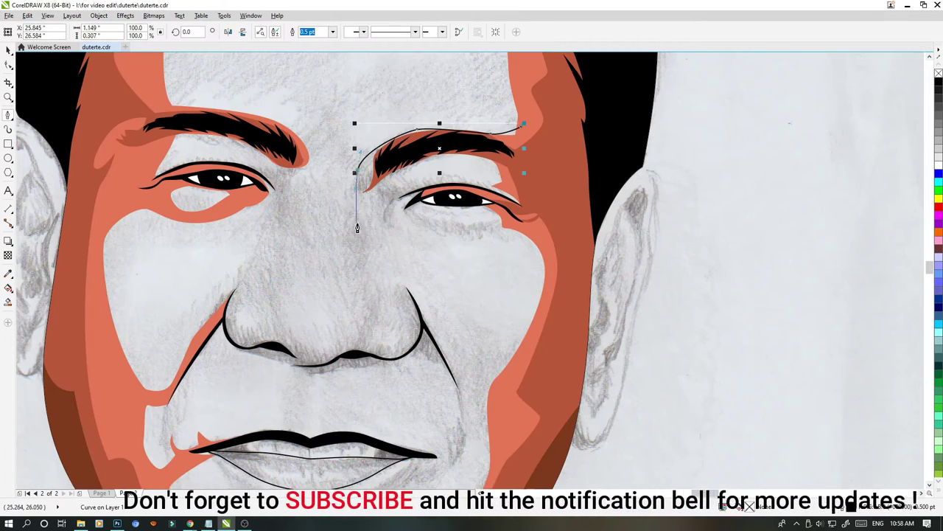
# Trace a lighter shadow outline from the right eyebrow down the nose bridge and around the nose tip, redoing misplaced nodes.
pyautogui.hotkey('ctrl', 'z')
pyautogui.moveTo(348, 215); pyautogui.dragTo(350, 240)
pyautogui.moveTo(356, 308); pyautogui.dragTo(352, 330)
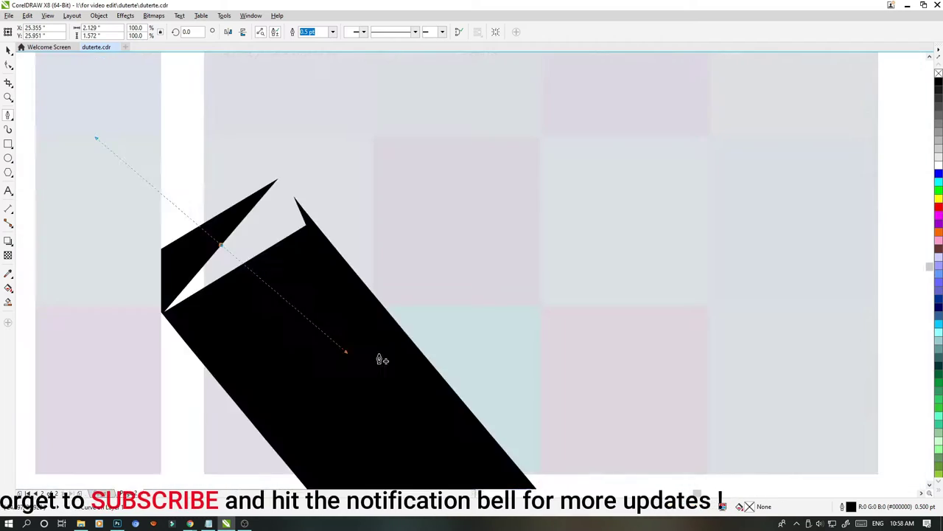
pyautogui.scroll(-6, 379, 359)
pyautogui.hotkey('ctrl', 'z')
pyautogui.moveTo(403, 202); pyautogui.dragTo(363, 198)
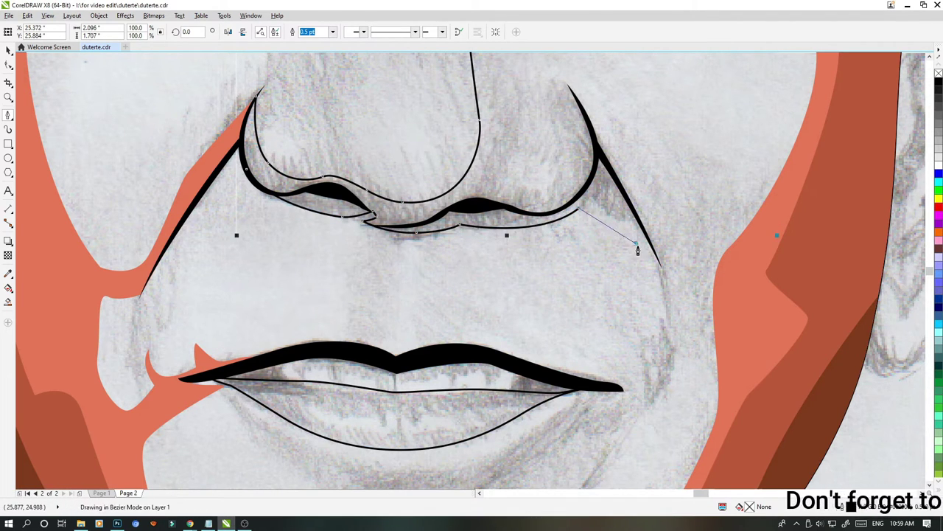
# Undo the outline segments under the right nostril and redraw the curve just below the nose tip.
pyautogui.hotkey('ctrl', 'z')
pyautogui.hotkey('ctrl', 'z')
pyautogui.hotkey('ctrl', 'z')
pyautogui.hotkey('ctrl', 'z')
pyautogui.hotkey('ctrl', 'z')
pyautogui.moveTo(415, 235); pyautogui.dragTo(428, 240)
pyautogui.scroll(-2, 424, 240)
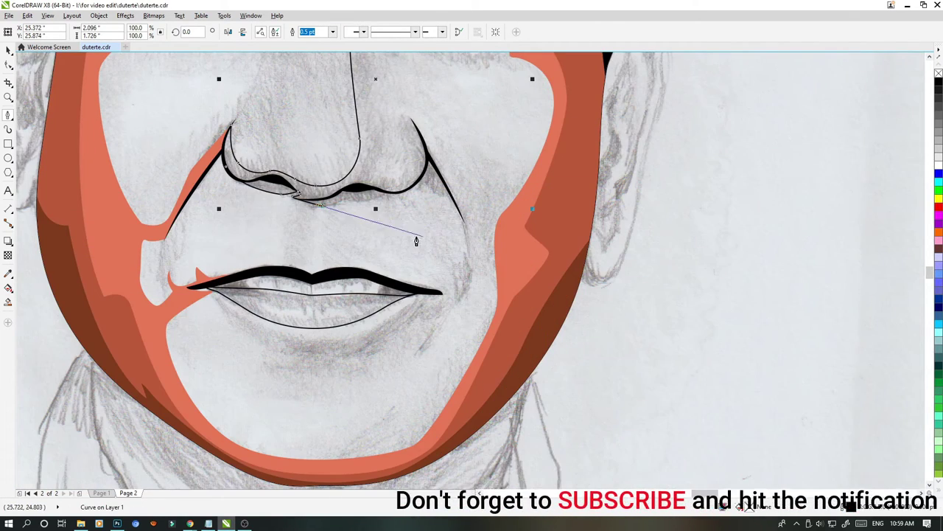
# Trace the lighter shadow outline across the right upper lip area to the mouth corner and back under the lower lip.
pyautogui.click(396, 259)
pyautogui.moveTo(412, 286)
pyautogui.mouseDown()
pyautogui.moveTo(429, 292)
pyautogui.moveTo(386, 324)
pyautogui.mouseUp()
pyautogui.click(426, 290)
pyautogui.click(436, 294)
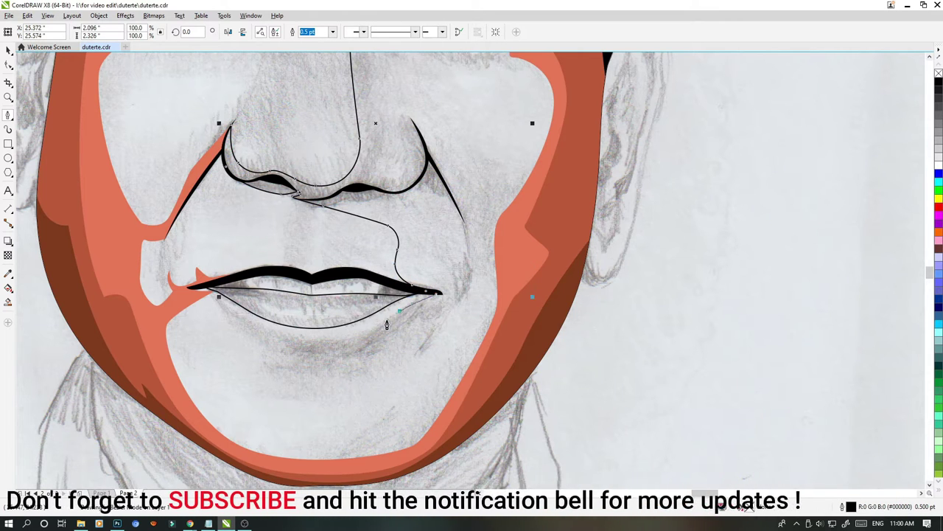
pyautogui.moveTo(302, 339); pyautogui.dragTo(240, 334)
pyautogui.click(216, 294)
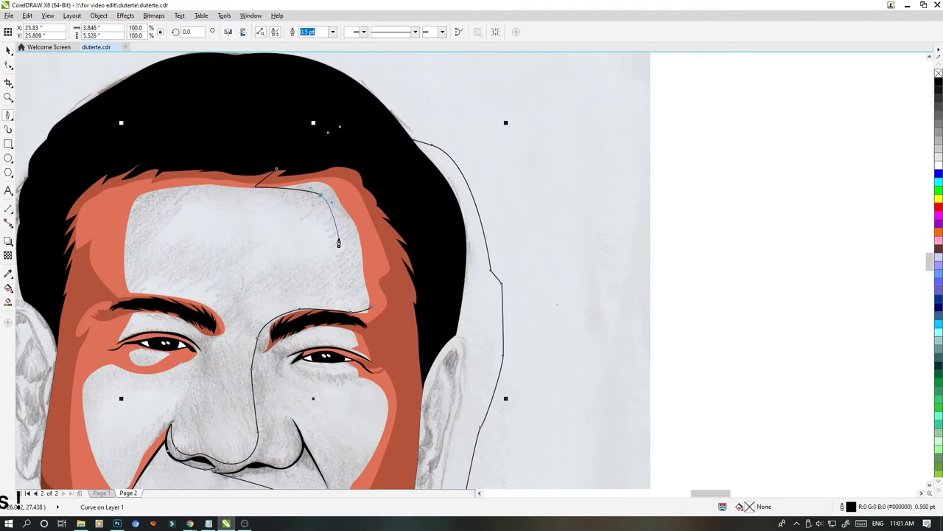
# Close the lighter shadow outline at the right eyebrow and remove the part extending beyond the head.
pyautogui.click(374, 313)
pyautogui.press('F10')
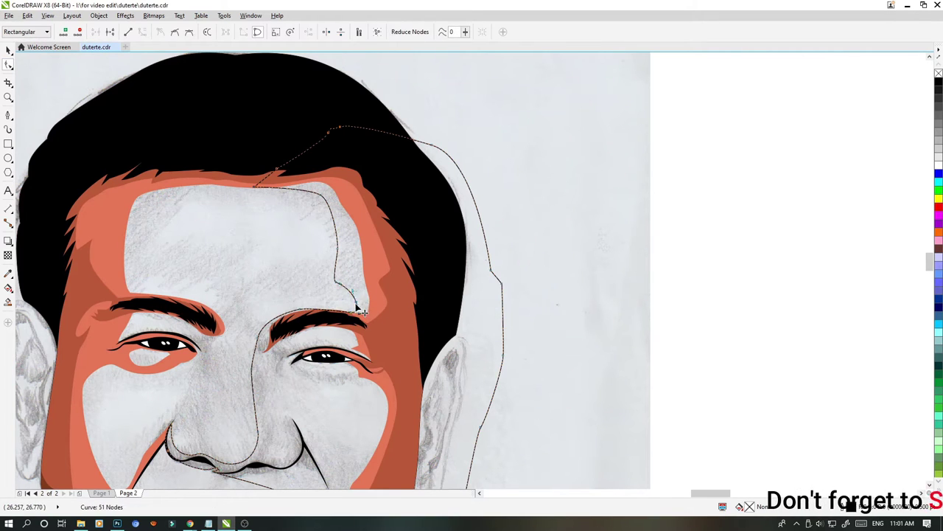
pyautogui.press('space')
pyautogui.scroll(-2, 344, 279)
pyautogui.keyDown('shift'); pyautogui.click(279, 253); pyautogui.keyUp('shift')
pyautogui.press('Delete')
pyautogui.scroll(2, 302, 368)
pyautogui.press('space')
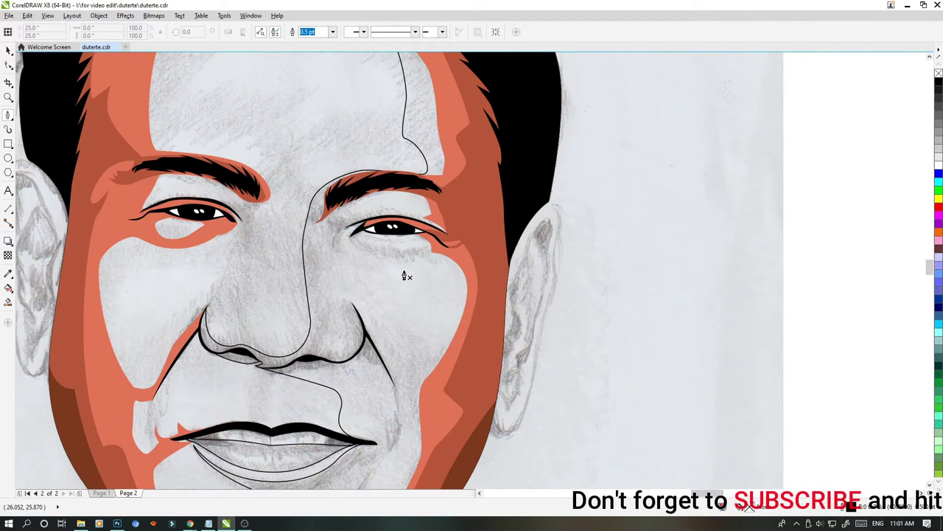
# Trace a closed highlight outline on the right cheek, from under the eye down the nose crease and back up.
pyautogui.click(425, 249)
pyautogui.moveTo(390, 257); pyautogui.dragTo(372, 256)
pyautogui.moveTo(356, 311); pyautogui.dragTo(358, 315)
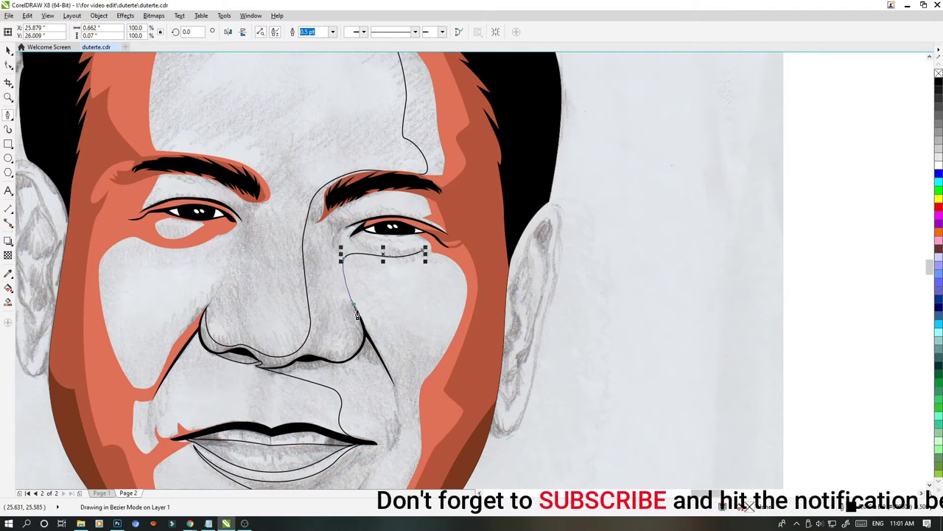
pyautogui.click(381, 345)
pyautogui.moveTo(391, 360); pyautogui.dragTo(404, 365)
pyautogui.moveTo(441, 339); pyautogui.dragTo(453, 320)
pyautogui.moveTo(431, 260); pyautogui.dragTo(404, 252)
pyautogui.click(423, 251)
pyautogui.scroll(-3, 416, 254)
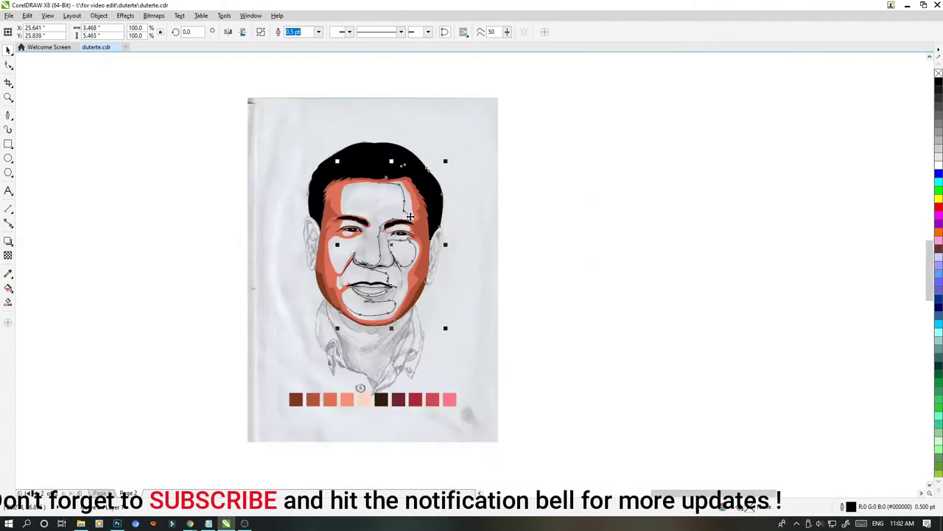
# Trace a teardrop highlight on the left cheek and fill it with the light peach swatch, without an outline.
pyautogui.scroll(3, 384, 227)
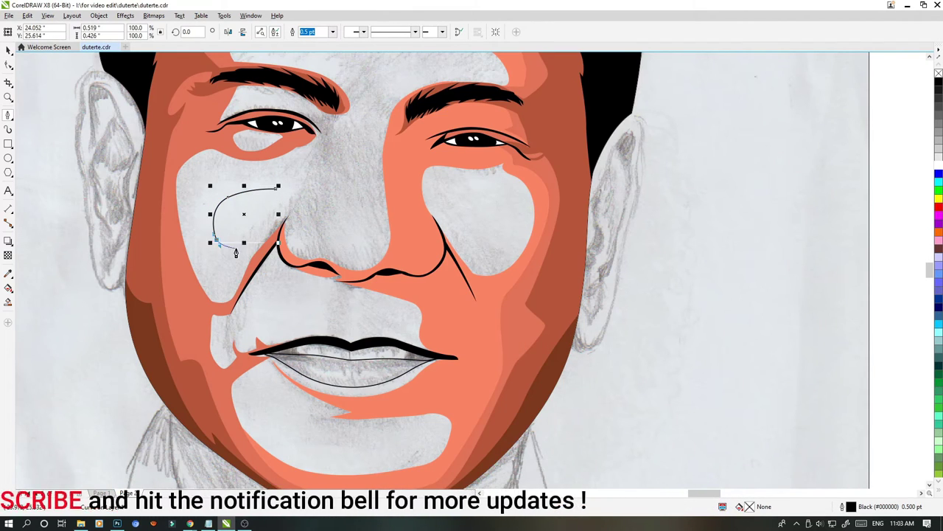
pyautogui.scroll(-3, 291, 220)
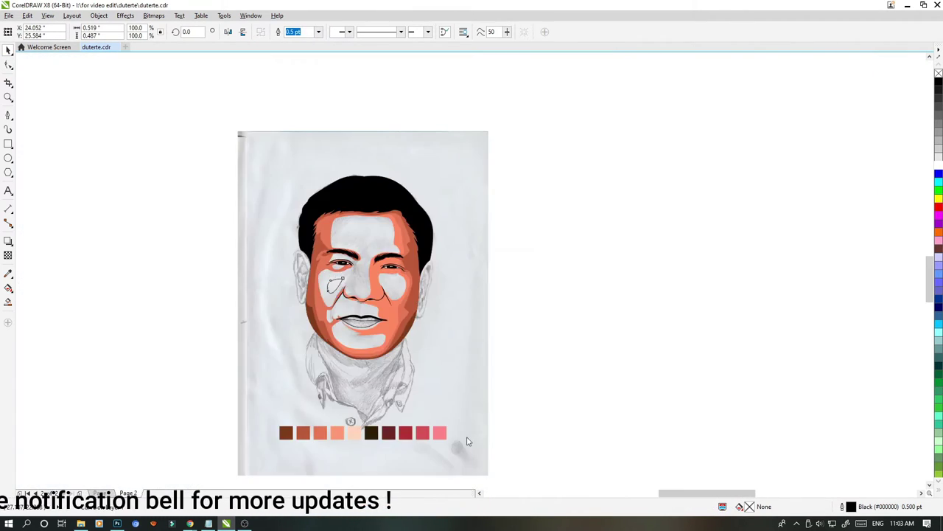
pyautogui.scroll(1, 392, 354)
pyautogui.click(394, 359)
pyautogui.scroll(2, 354, 166)
pyautogui.click(223, 348)
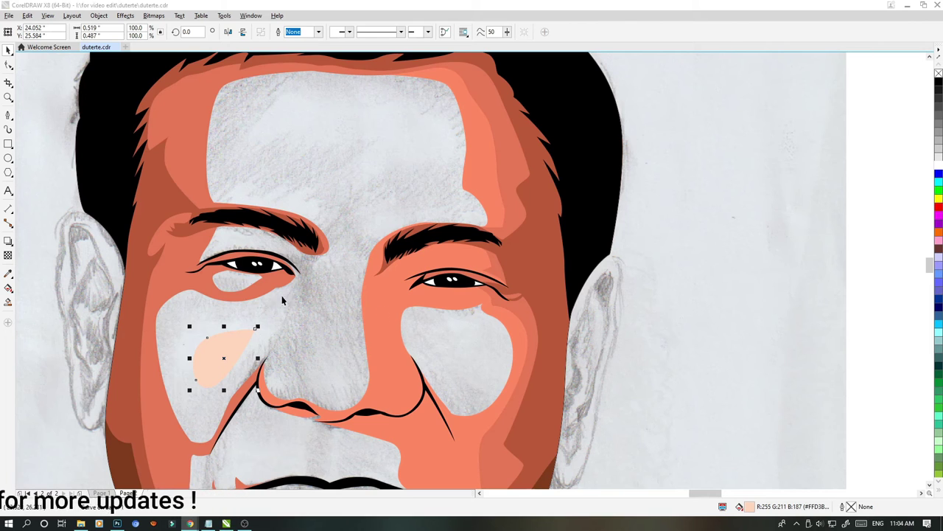
# Draw a small crescent highlight on the nose tip and combine it with the left cheek highlight.
pyautogui.scroll(2, 363, 234)
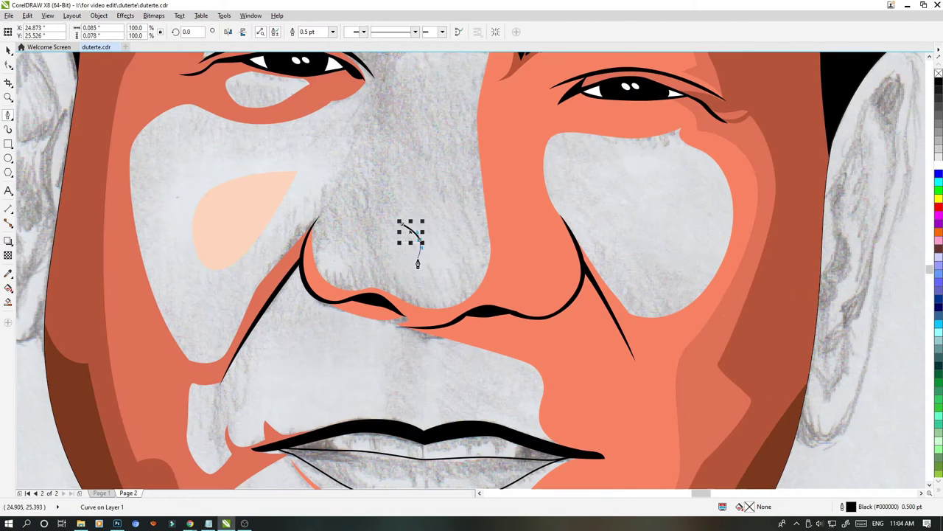
pyautogui.press('space')
pyautogui.keyDown('shift'); pyautogui.click(267, 206); pyautogui.keyUp('shift')
pyautogui.hotkey('ctrl', 'l')
pyautogui.press('space')
# Trace a small sliver highlight on the right wing of the nose.
pyautogui.click(568, 273)
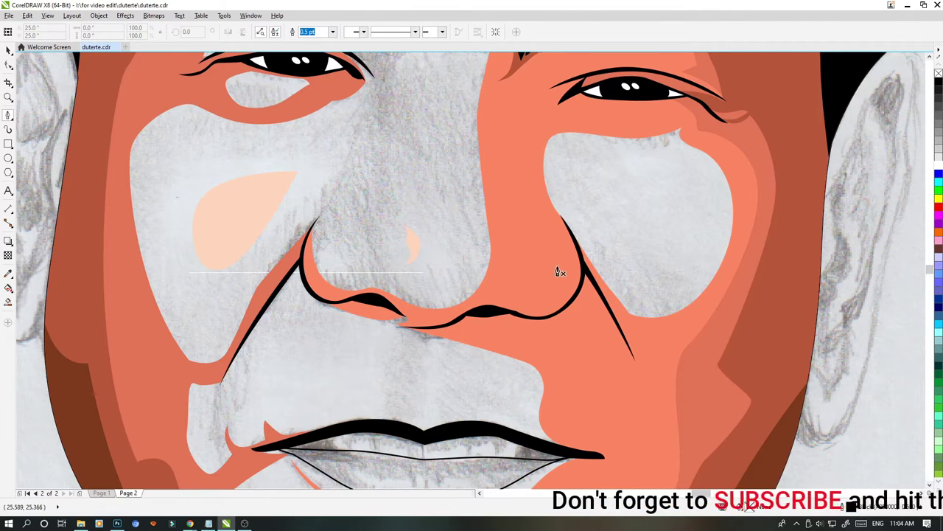
pyautogui.moveTo(536, 304); pyautogui.dragTo(504, 304)
pyautogui.scroll(-1, 546, 308)
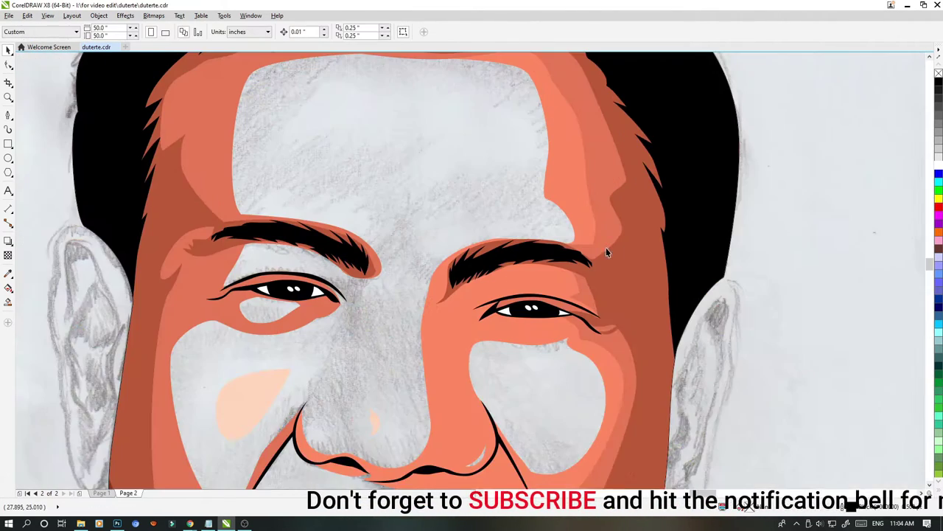
# Trace a forehead highlight outline above the left eyebrow and thin crescent highlights beside it between the brows.
pyautogui.scroll(1, 606, 248)
pyautogui.moveTo(324, 230); pyautogui.dragTo(254, 252)
pyautogui.click(239, 270)
pyautogui.click(341, 238)
pyautogui.moveTo(344, 296); pyautogui.dragTo(338, 305)
pyautogui.scroll(1, 344, 299)
pyautogui.moveTo(375, 256); pyautogui.dragTo(391, 229)
pyautogui.click(359, 164)
pyautogui.scroll(-3, 501, 266)
pyautogui.scroll(2, 453, 271)
pyautogui.press('space')
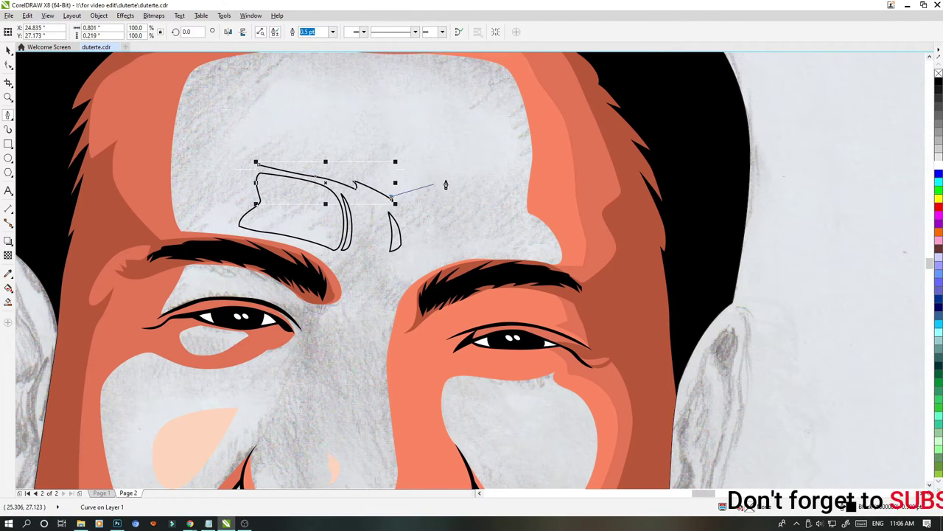
# Undo the last node and trace the large central forehead highlight outline up its right side and across the top.
pyautogui.hotkey('ctrl', 'z')
pyautogui.scroll(-2, 446, 185)
pyautogui.scroll(2, 451, 174)
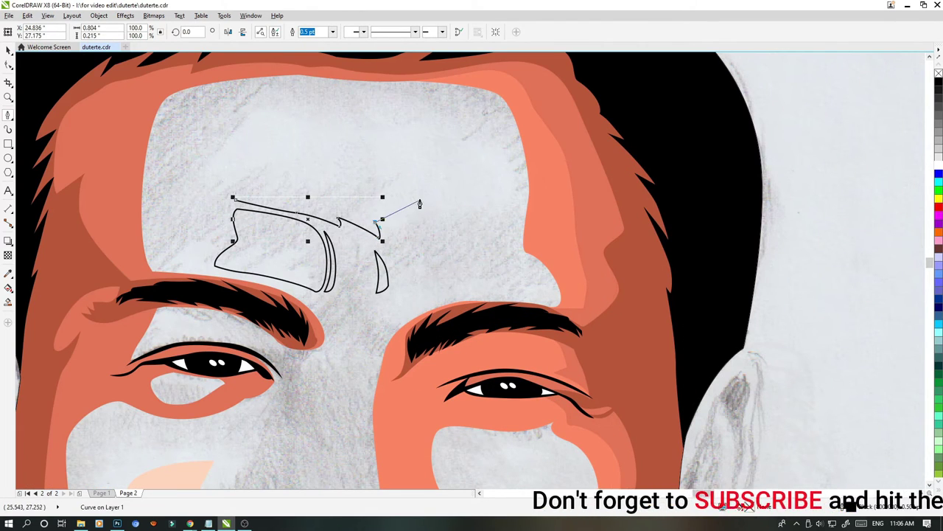
pyautogui.moveTo(404, 179); pyautogui.dragTo(398, 176)
pyautogui.keyDown('alt'); pyautogui.click(403, 179); pyautogui.keyUp('alt')
pyautogui.moveTo(414, 142); pyautogui.dragTo(409, 118)
pyautogui.moveTo(379, 112); pyautogui.dragTo(359, 106)
pyautogui.moveTo(299, 116); pyautogui.dragTo(284, 125)
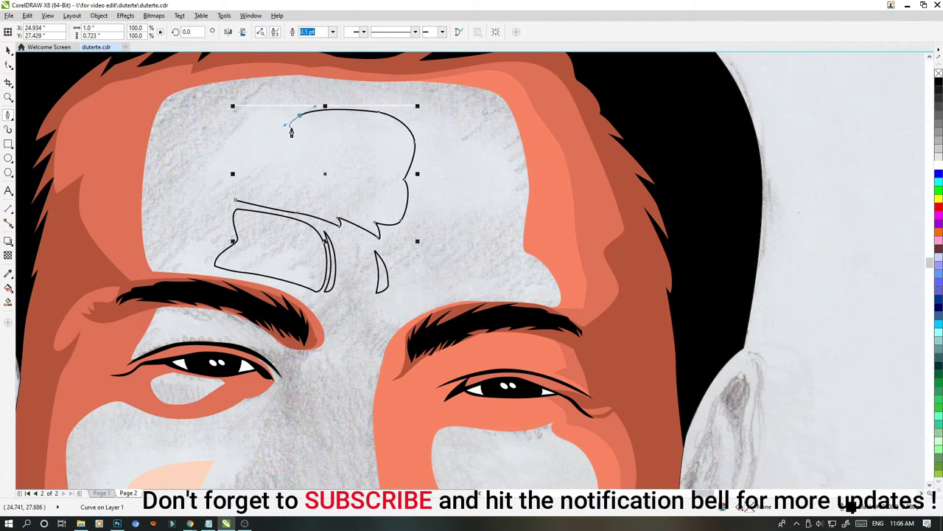